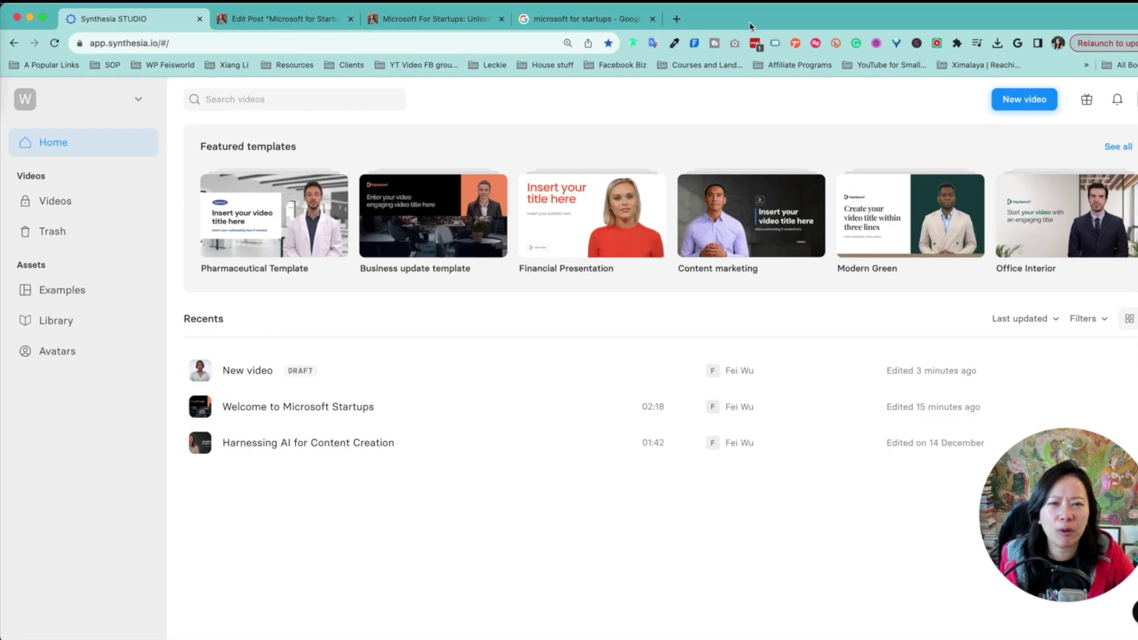
Download the 'How to use AI to gain an edge' deck from Google Drive as a .pptx.
left_click(677, 21)
type("drive")
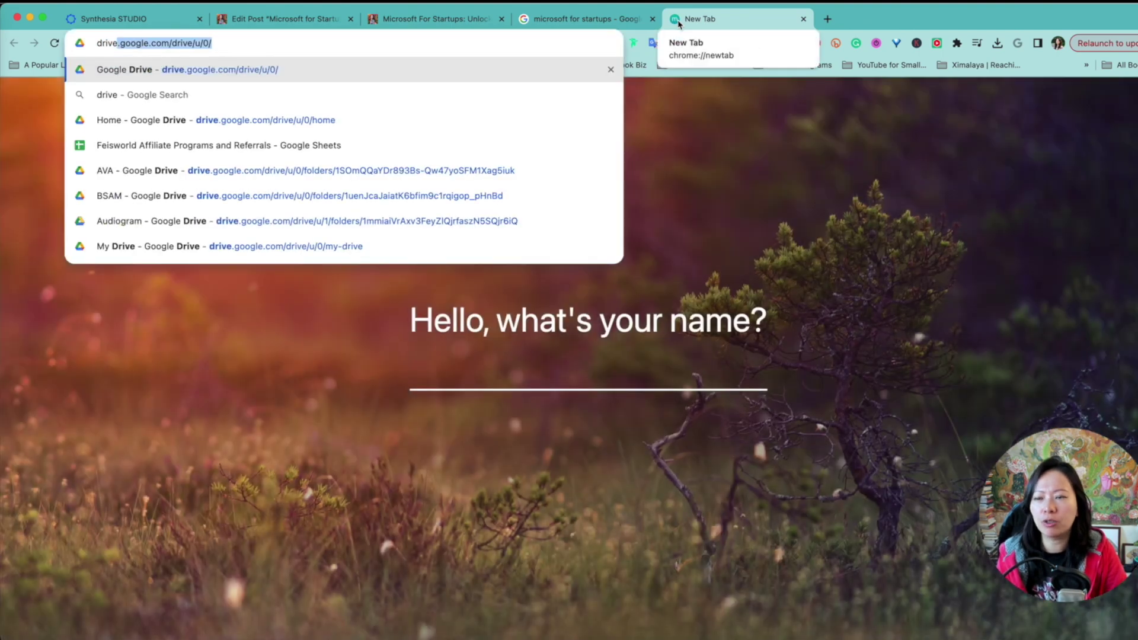
key("Return")
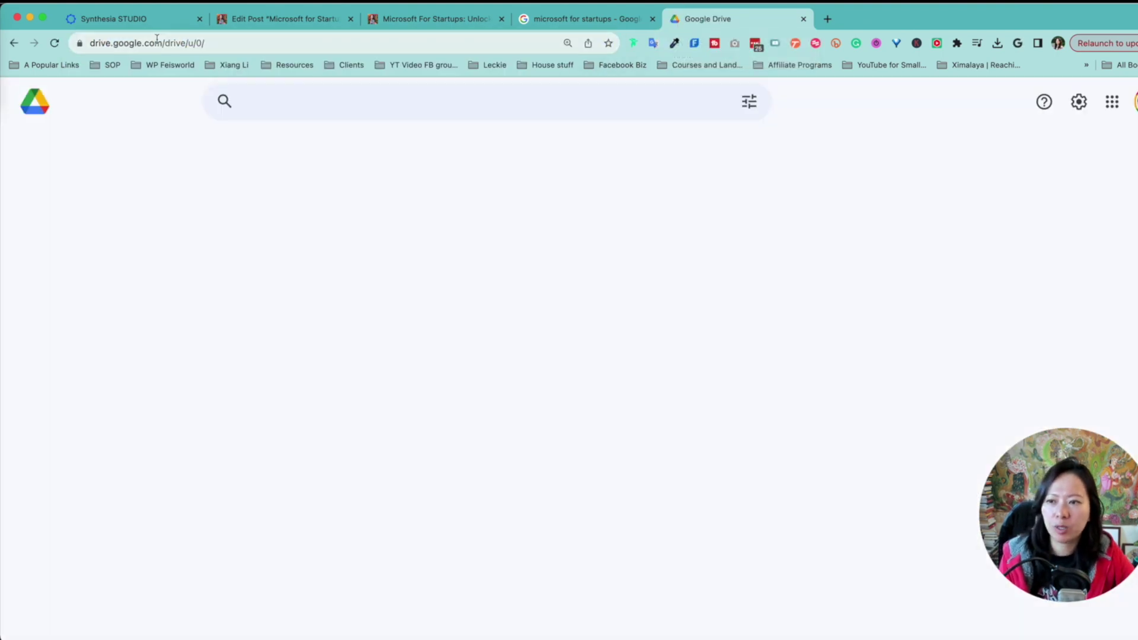
scroll(660, 349, "down", 5)
left_click(659, 348)
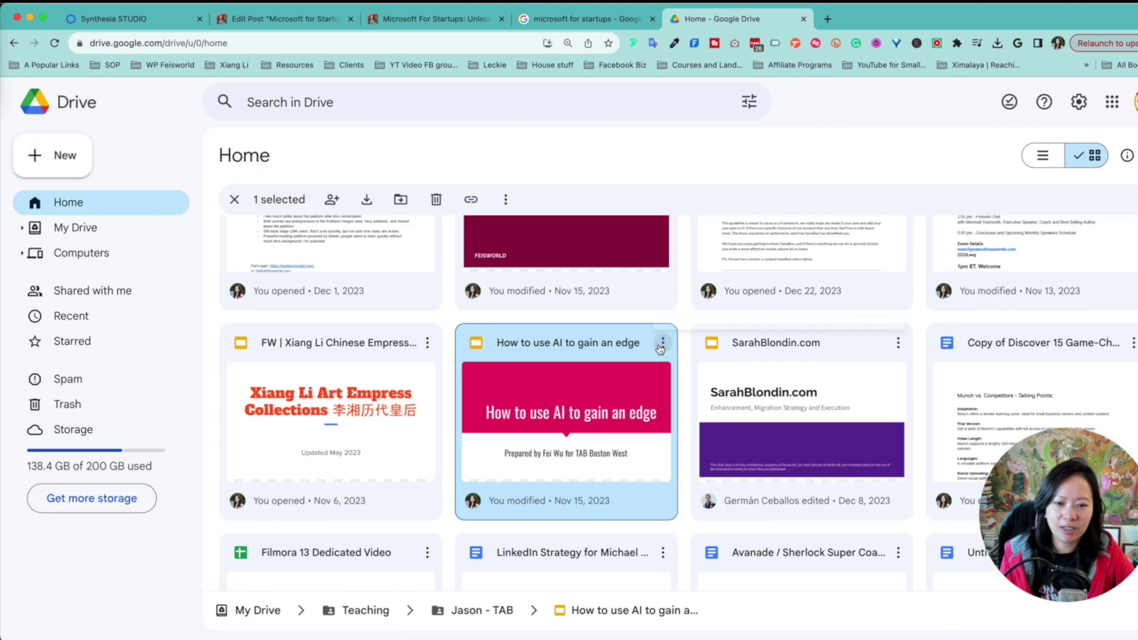
left_click(661, 345)
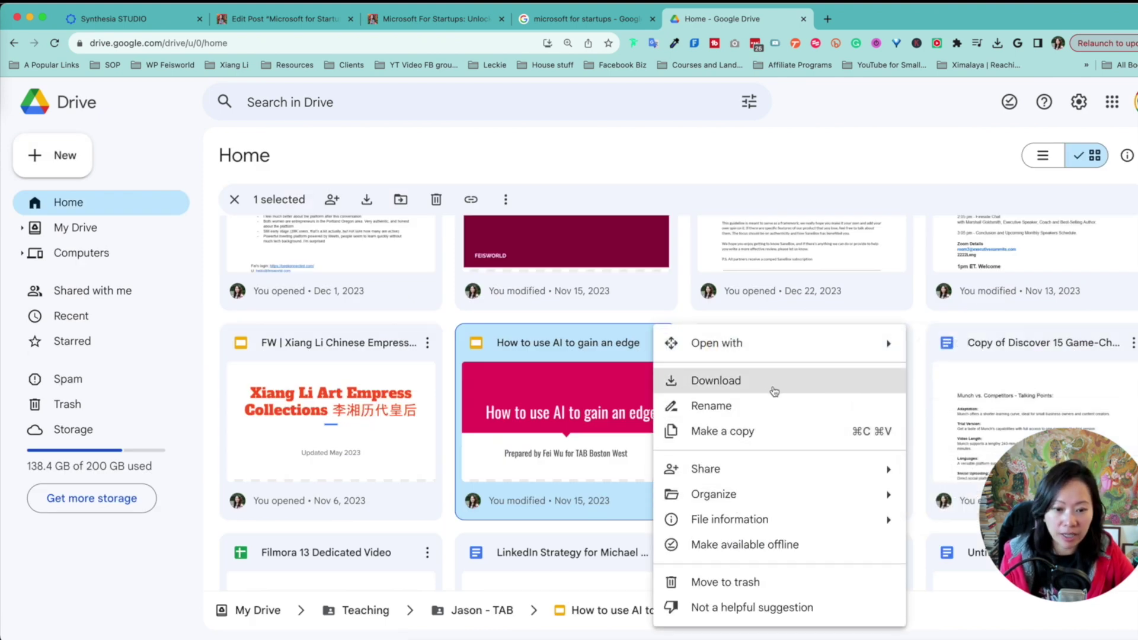
left_click(772, 391)
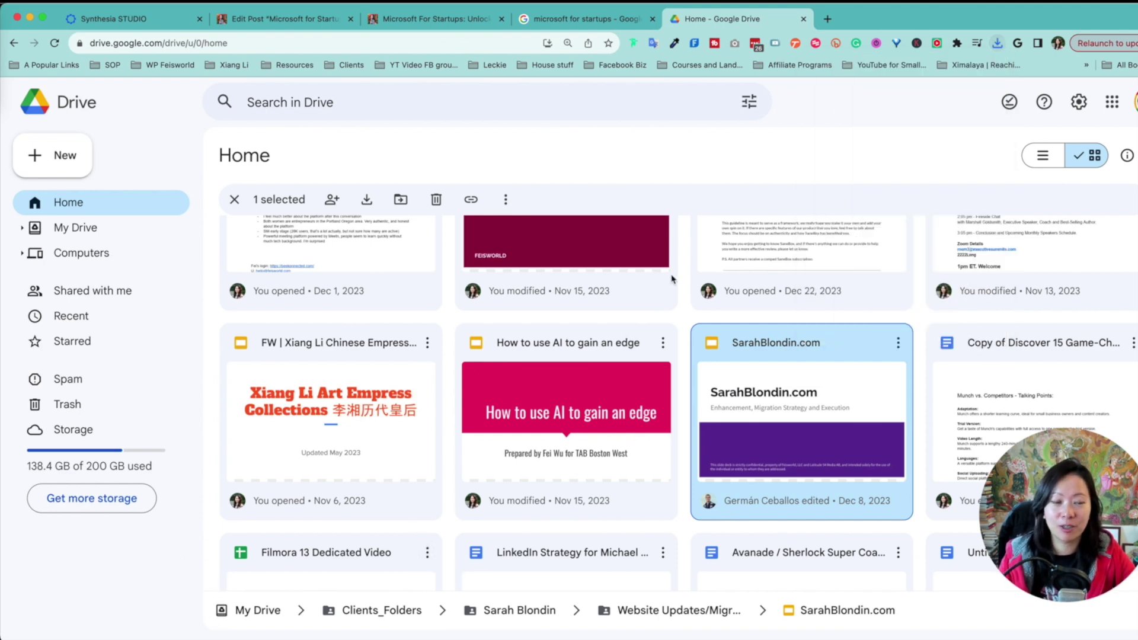
Open the deck in Google Slides and page through slides 2 to 6.
double_click(615, 344)
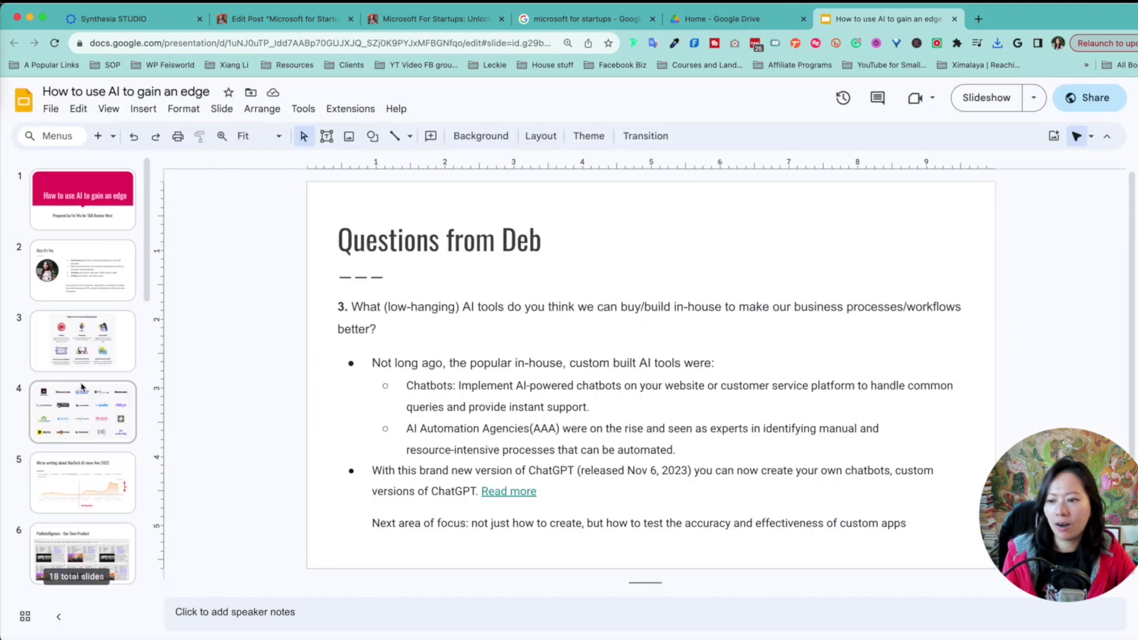
left_click(83, 409)
left_click(86, 344)
left_click(120, 288)
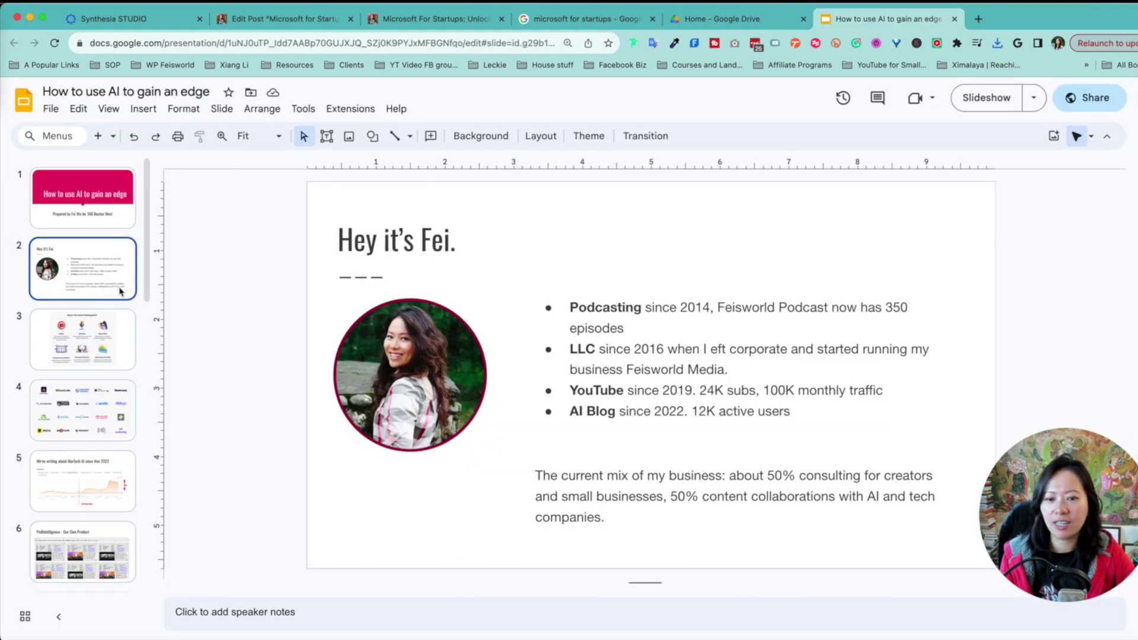
scroll(110, 314, "down", 1)
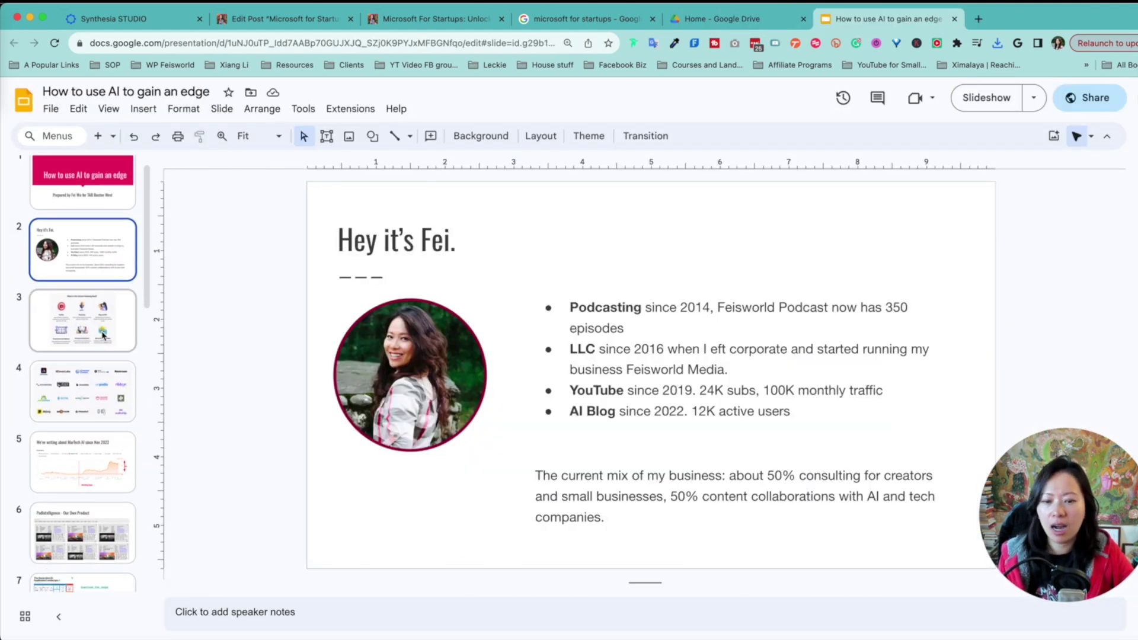
left_click(102, 335)
left_click(85, 422)
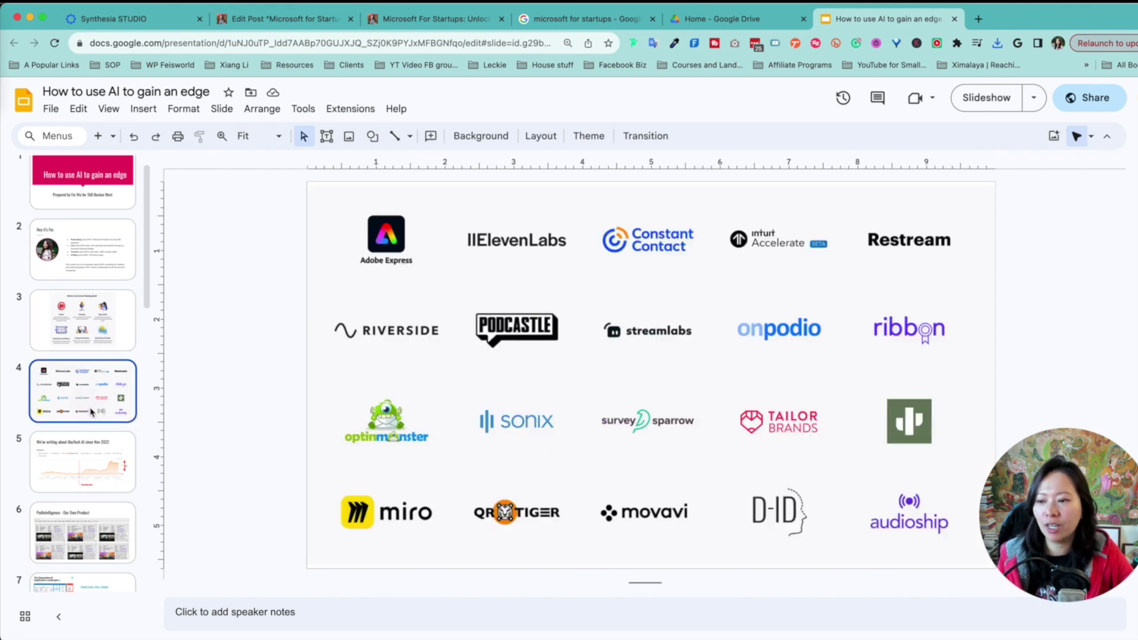
scroll(89, 403, "down", 1)
left_click(92, 394)
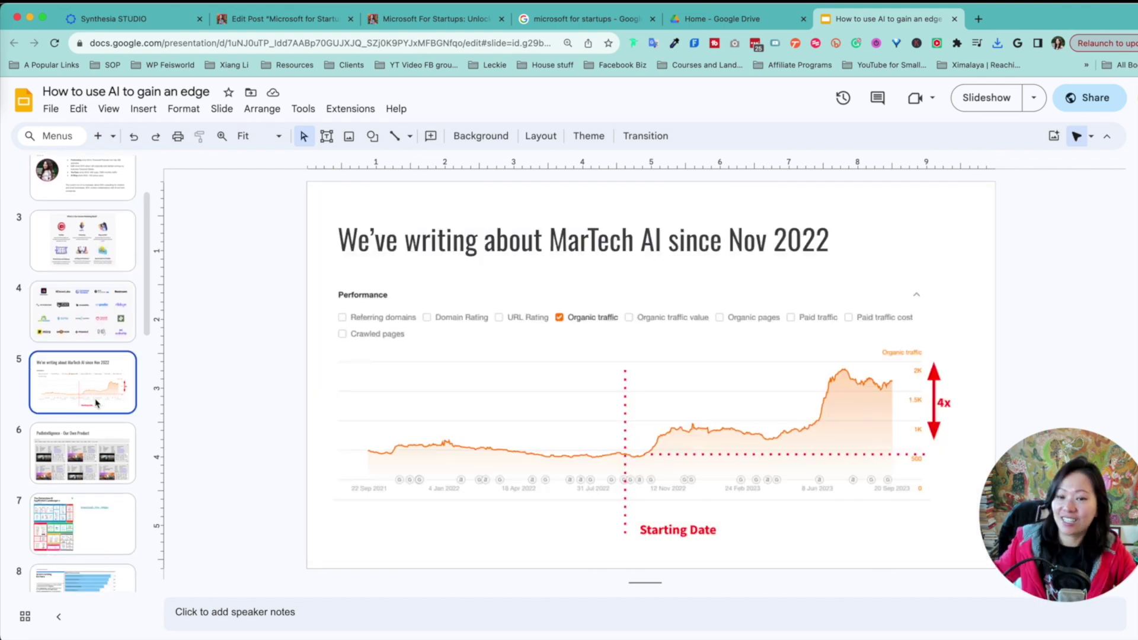
left_click(122, 445)
Browse slides 8 through 13, then return to the Synthesia STUDIO tab.
scroll(89, 522, "down", 3)
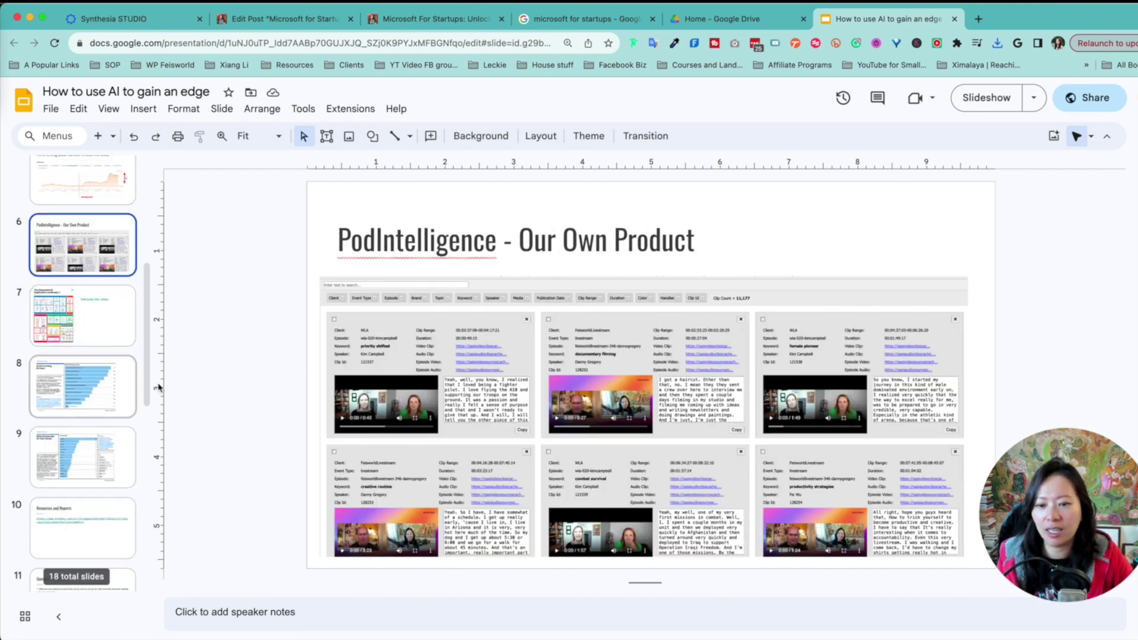
left_click(105, 389)
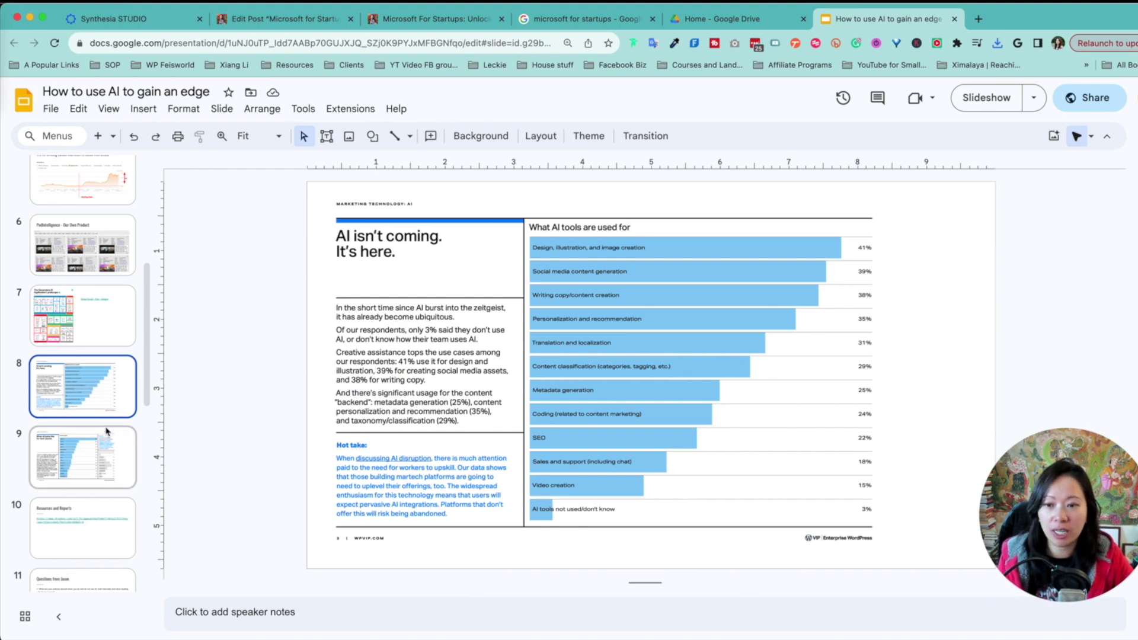
left_click(87, 473)
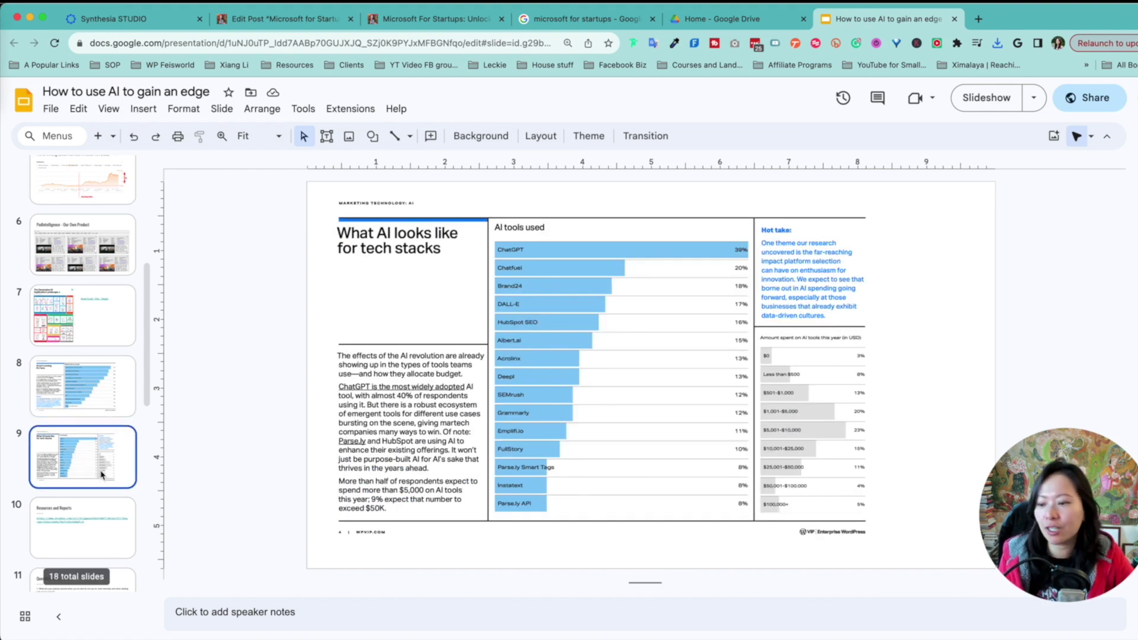
scroll(92, 471, "down", 4)
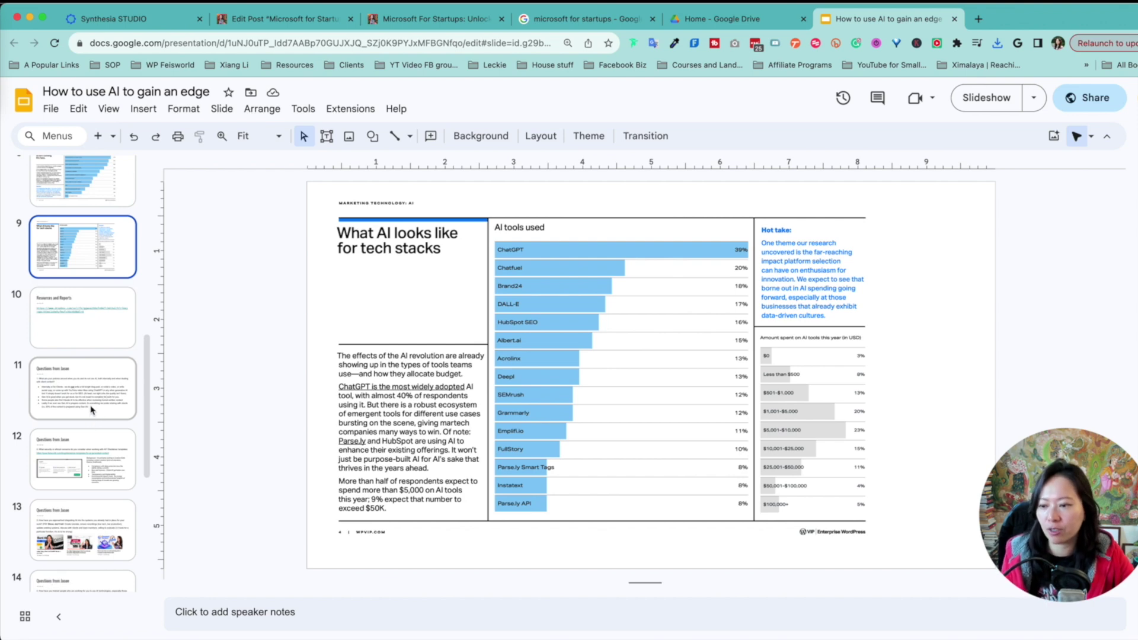
left_click(92, 408)
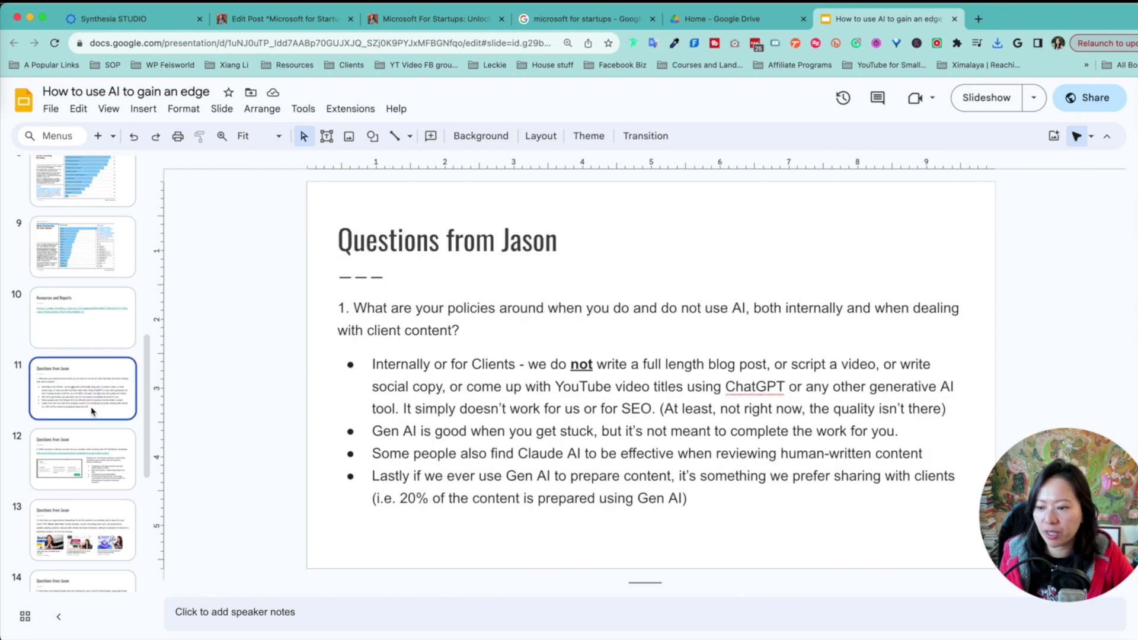
left_click(115, 518)
scroll(113, 510, "down", 2)
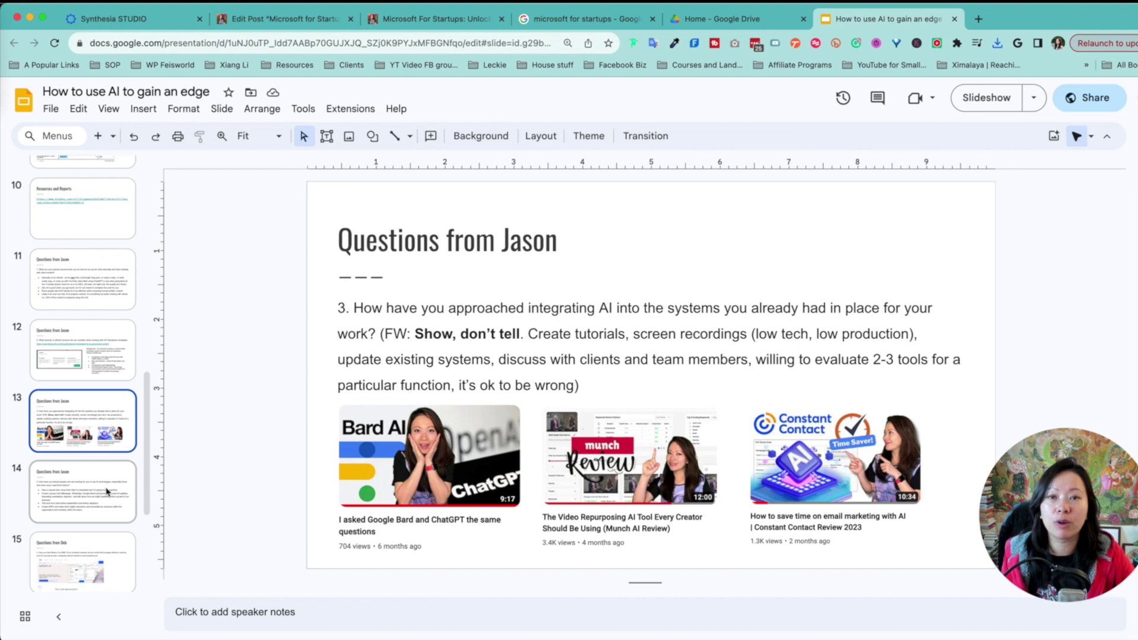
left_click(155, 21)
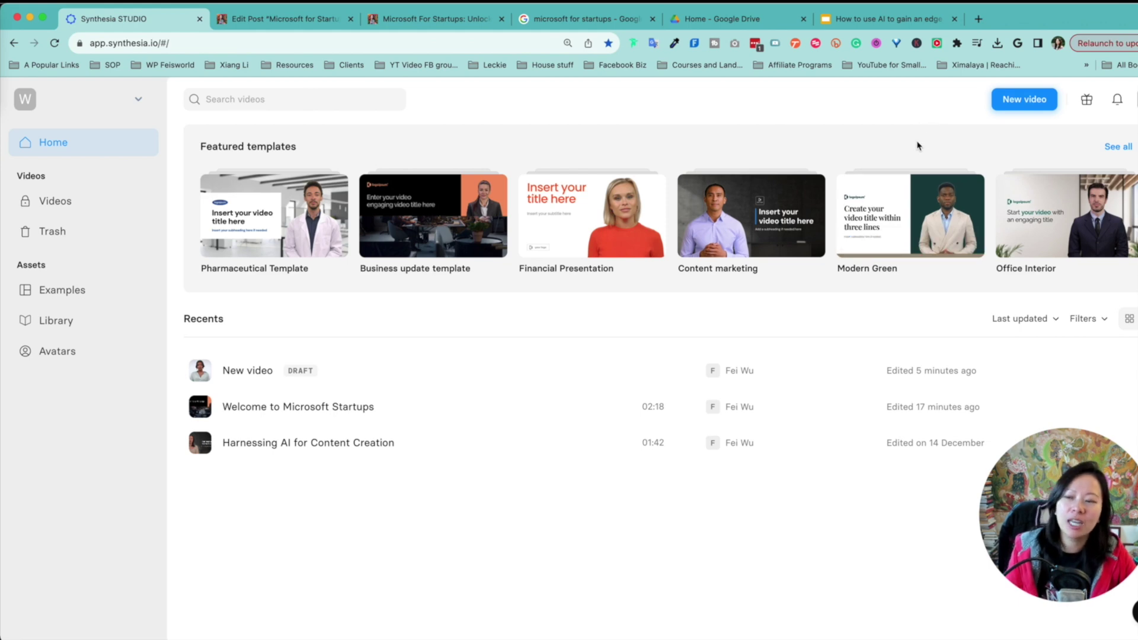
Create a new video by importing 'How to use AI to gain an edge.pptx' as a PowerPoint.
left_click(1032, 105)
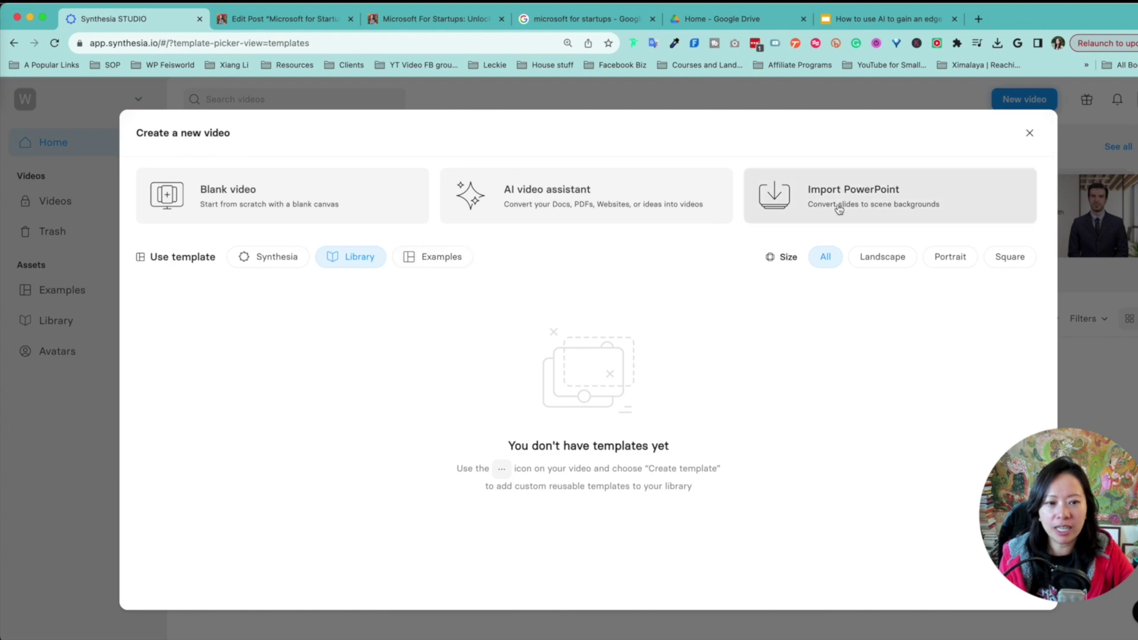
left_click(876, 213)
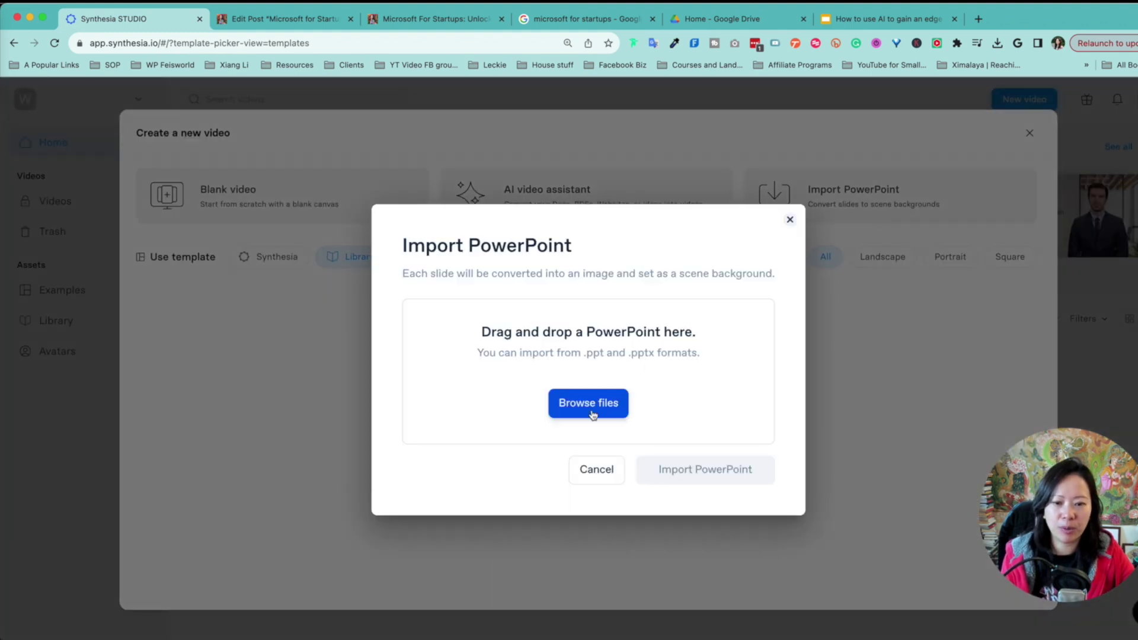
left_click(625, 397)
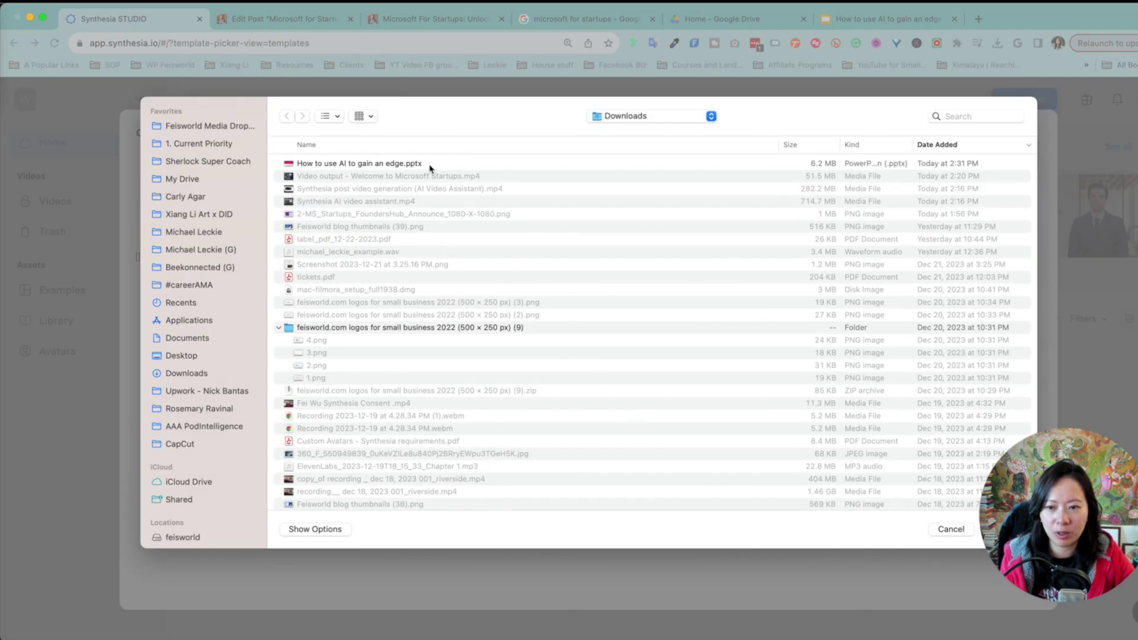
double_click(427, 164)
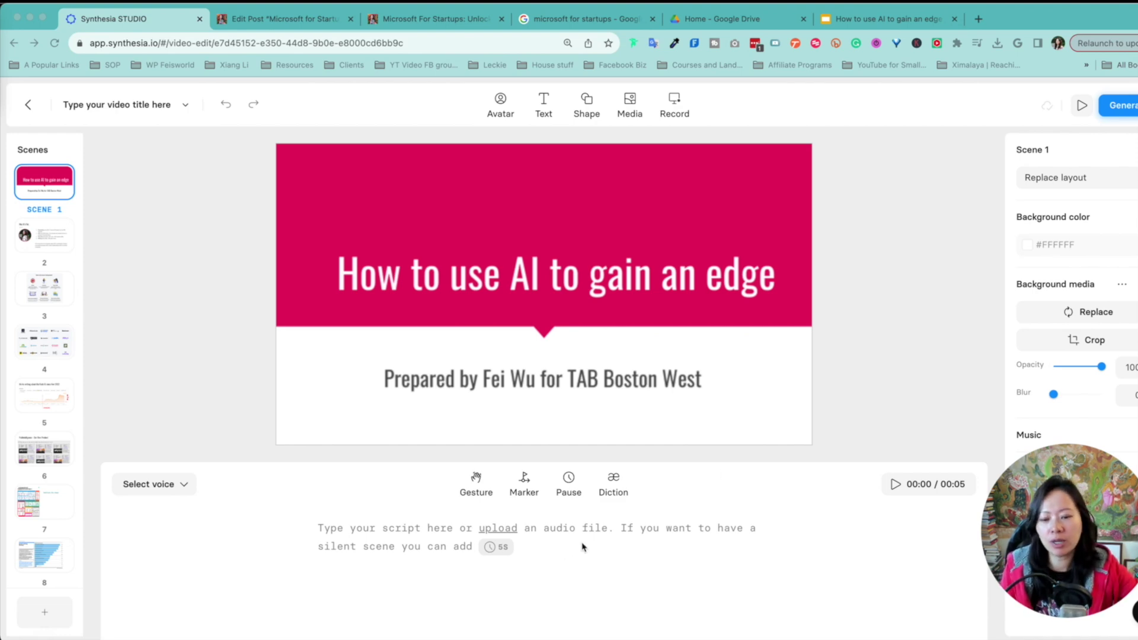
Preview the first scenes, then insert a 5-second pause into the title scene's script.
left_click(51, 236)
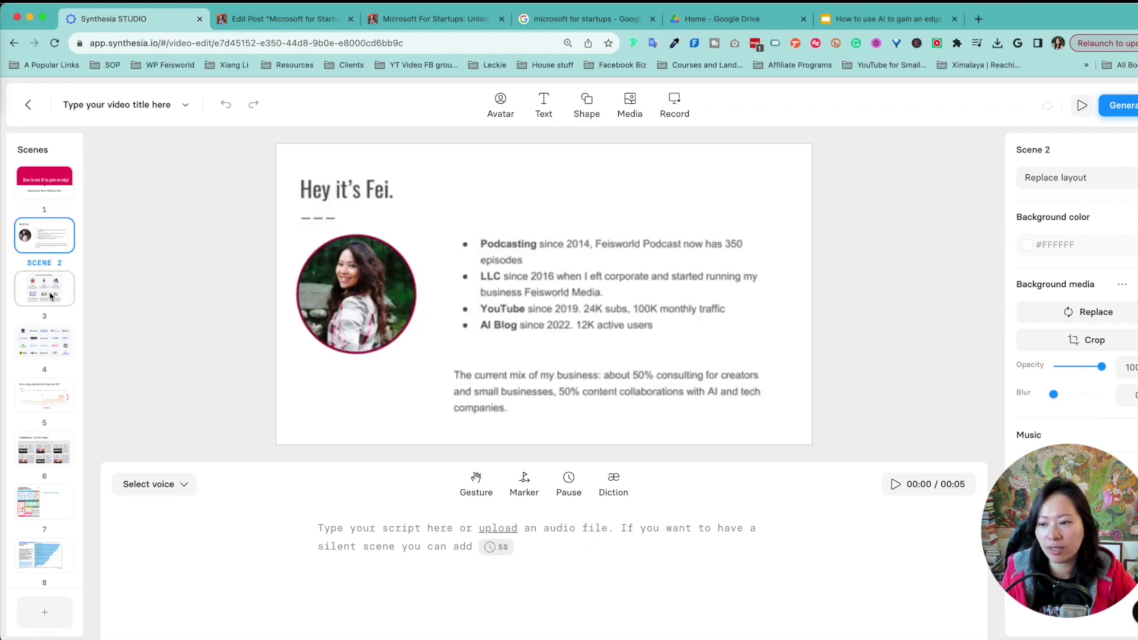
left_click(51, 295)
left_click(51, 190)
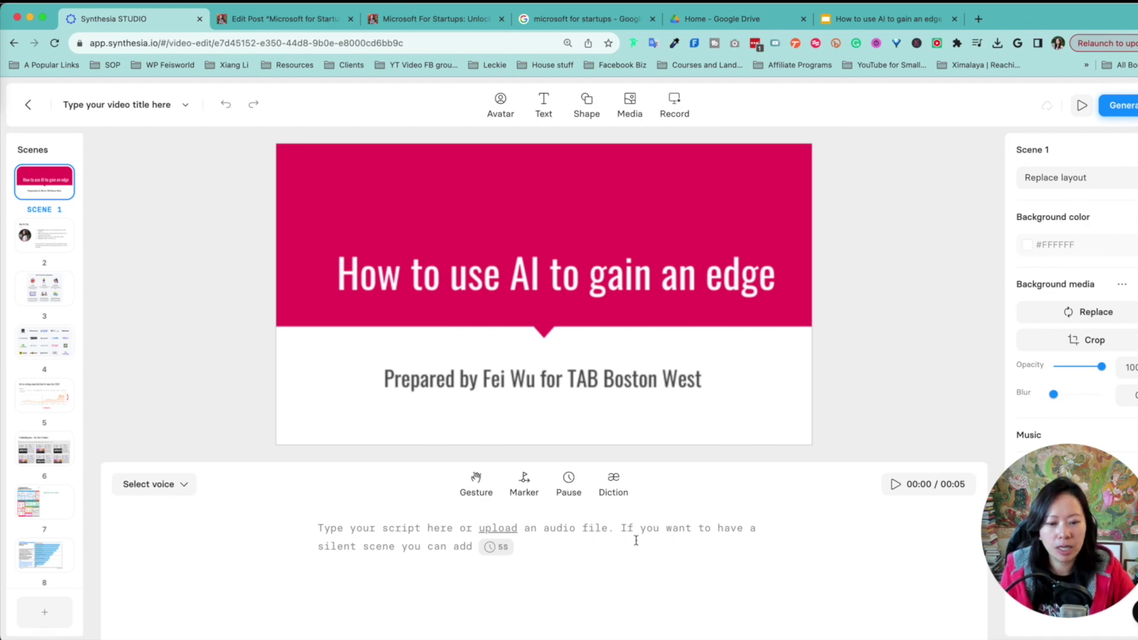
left_click(427, 550)
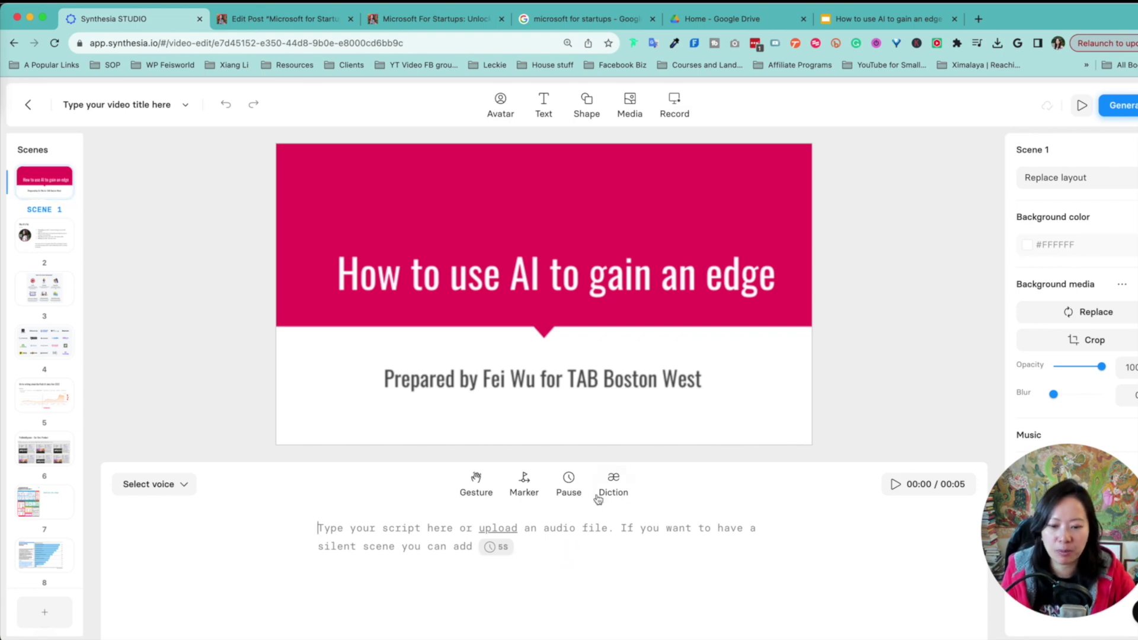
left_click(570, 484)
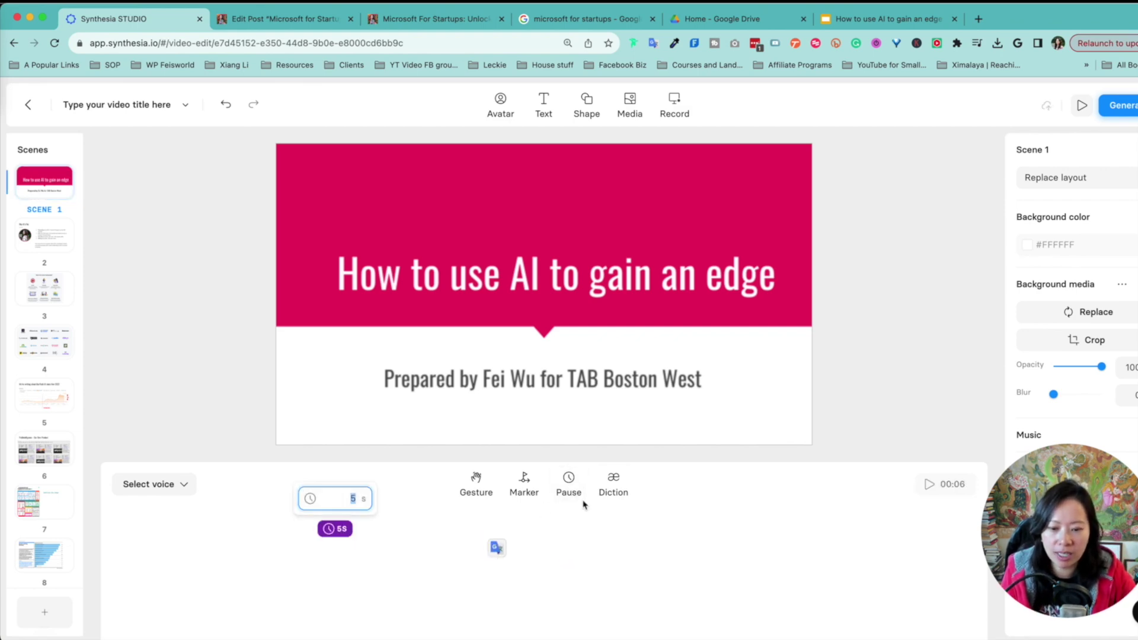
left_click(371, 533)
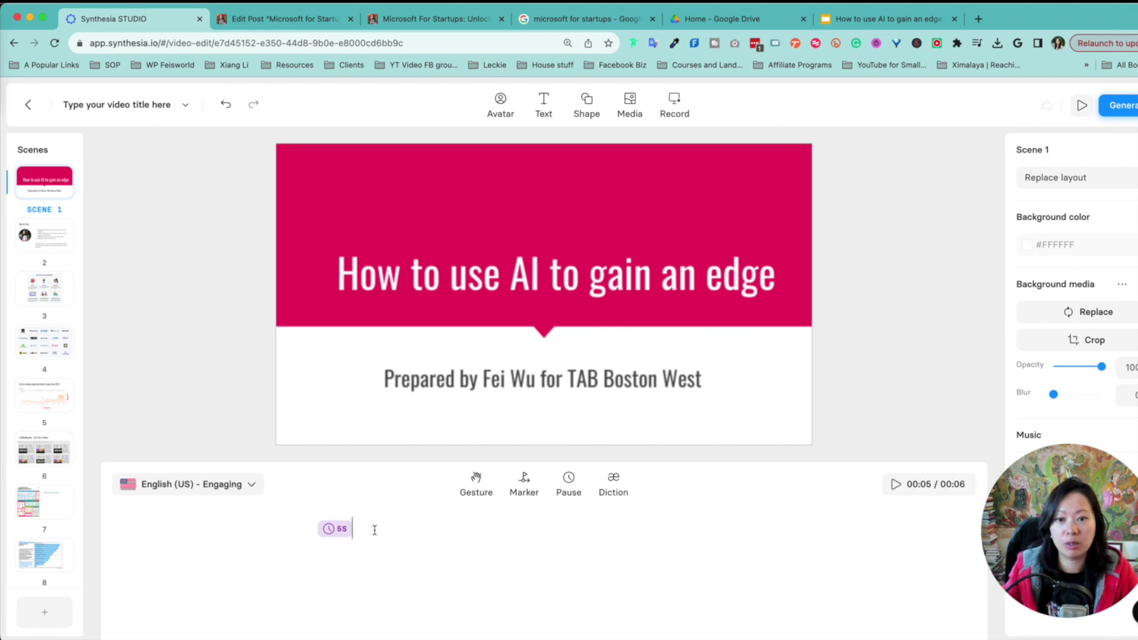
left_click(34, 241)
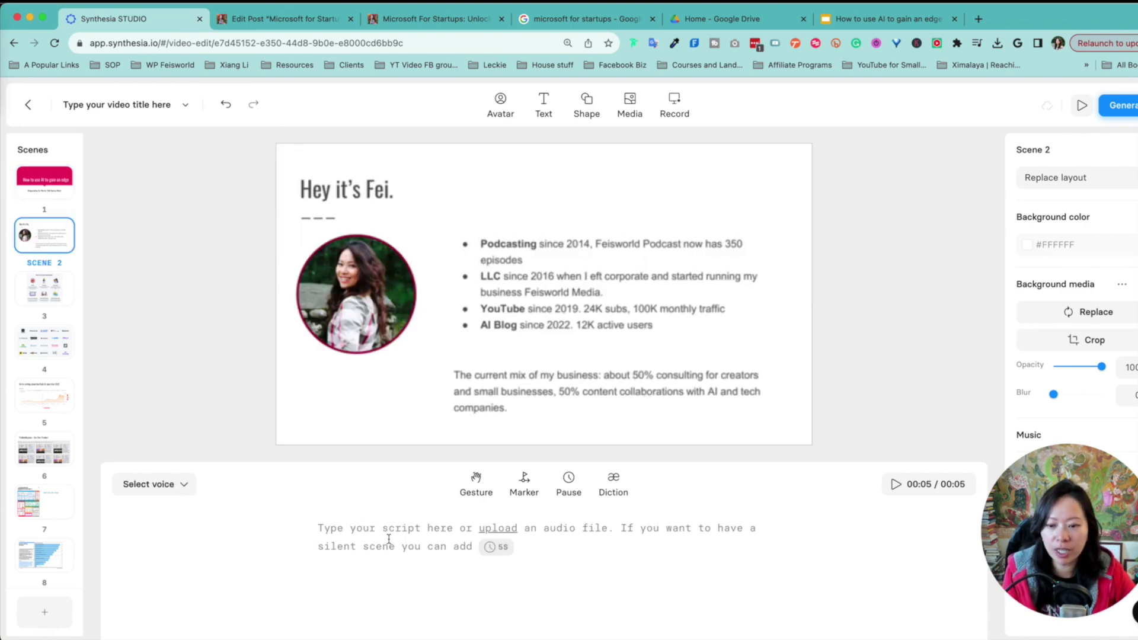
Type scene 2's self-introduction script, keep the English (US) - Engaging voice, and play it.
left_click(388, 539)
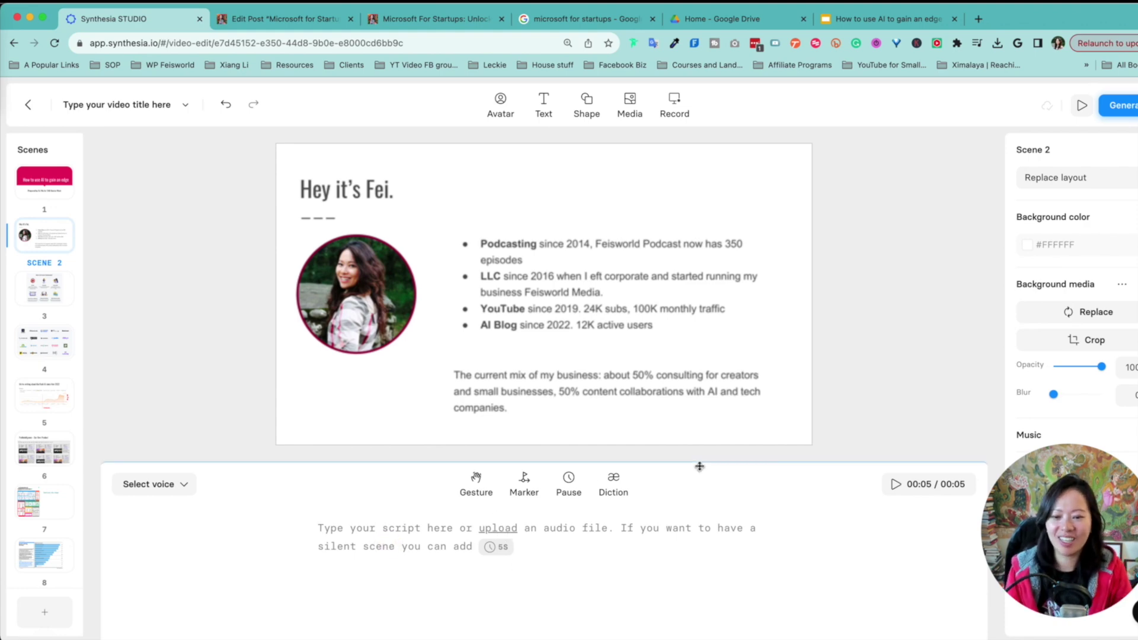
type("h")
key("BackSpace")
type("Hey ")
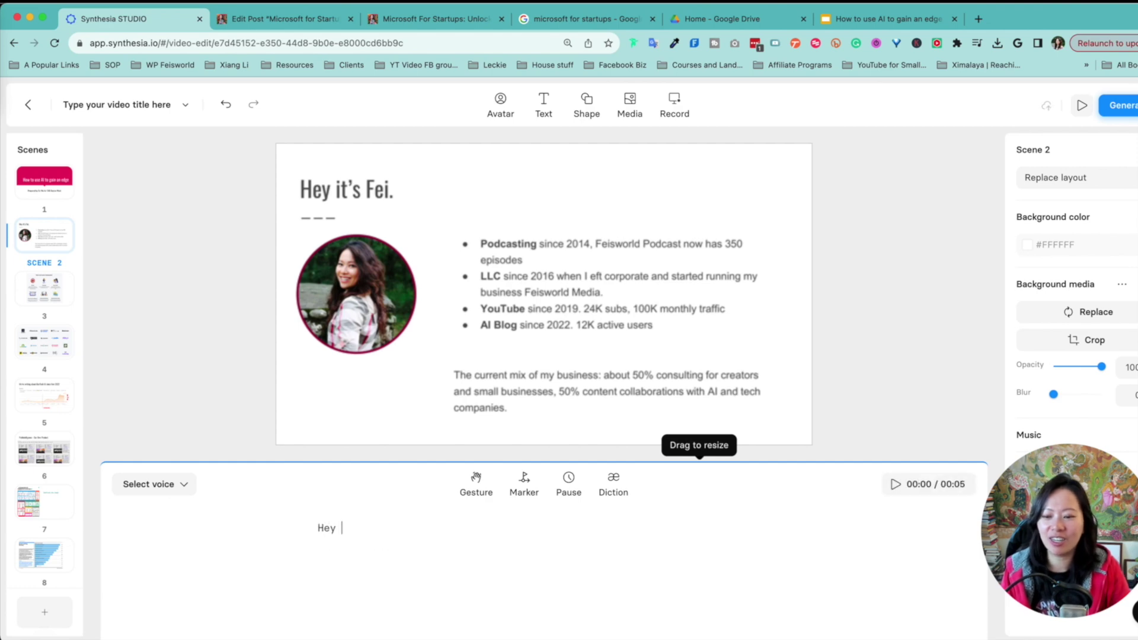
type("it's Fei Wu, I'm a podcaster, YouTuber based in Boston, MA. I'm here to talk to you about how to leverage AI to gain an edge for your business.")
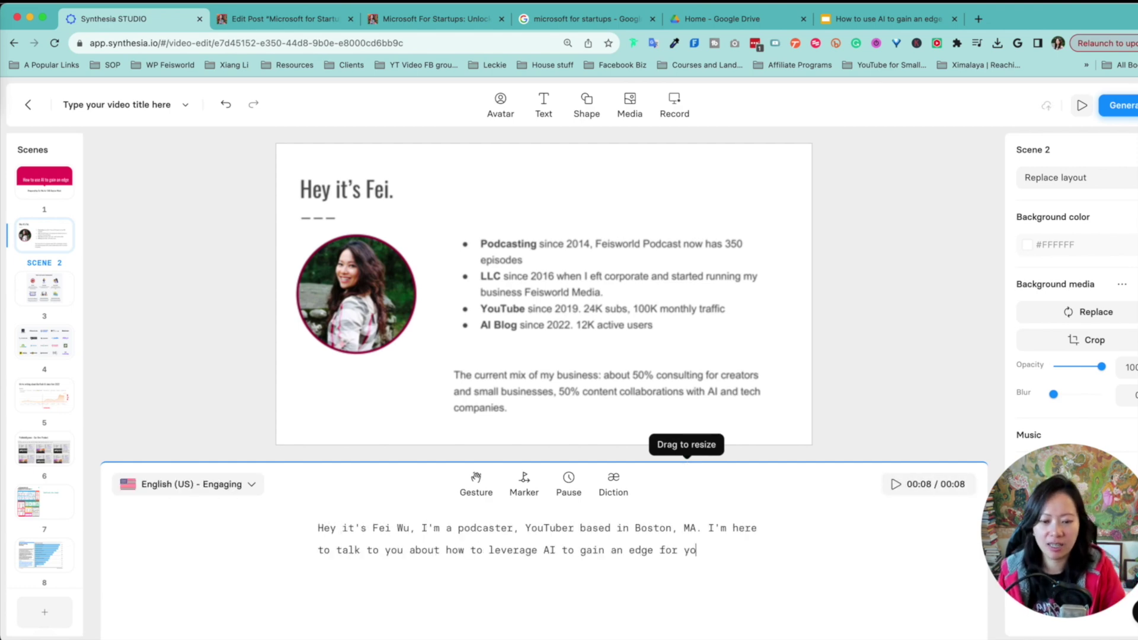
left_click(243, 486)
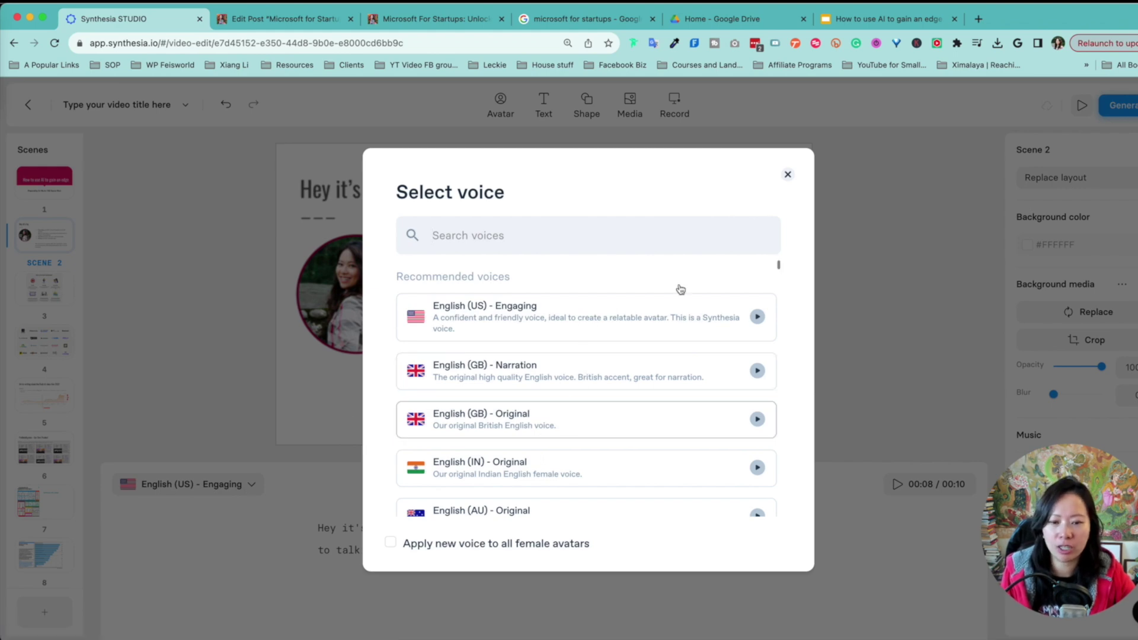
left_click(788, 175)
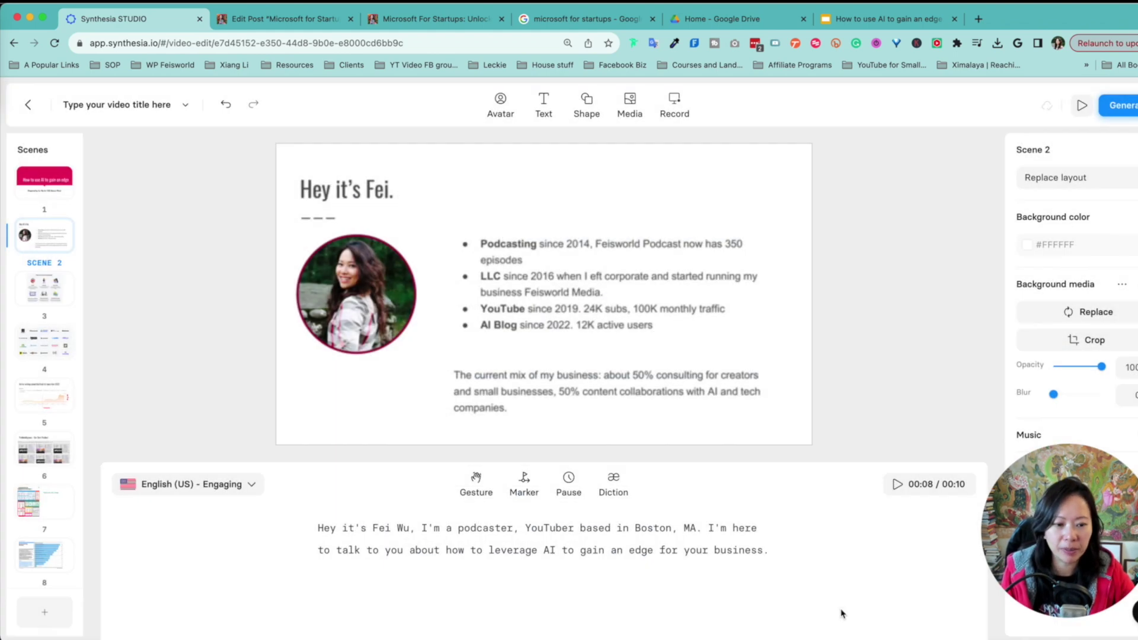
left_click(897, 486)
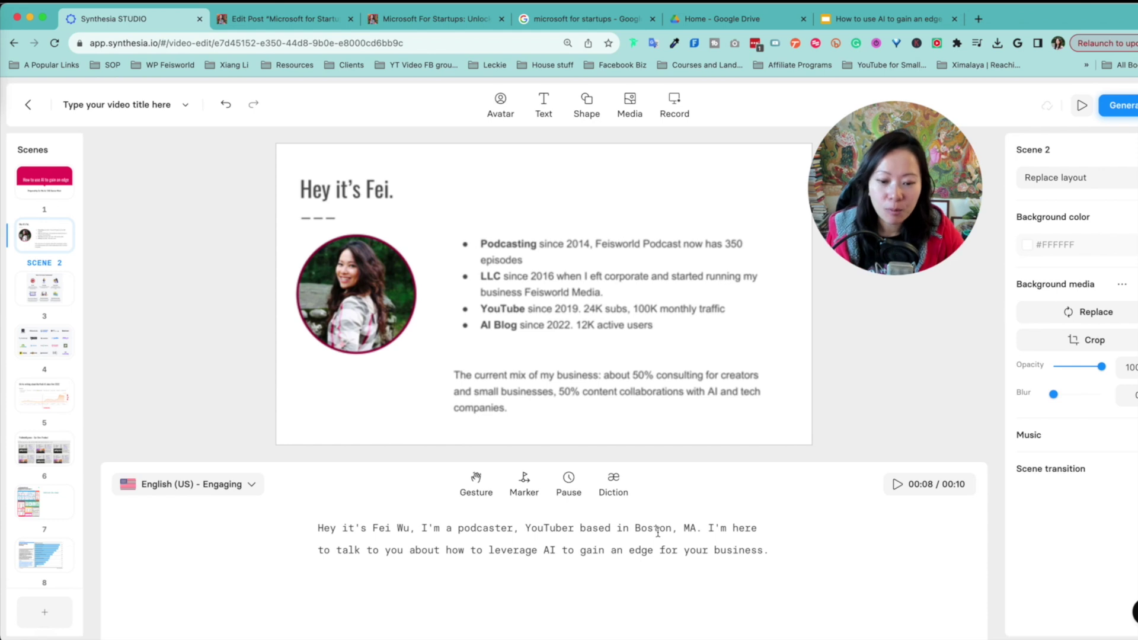
Add a phonetic pronunciation for the speaker's name and replace MA with Massachusetts.
double_click(406, 528)
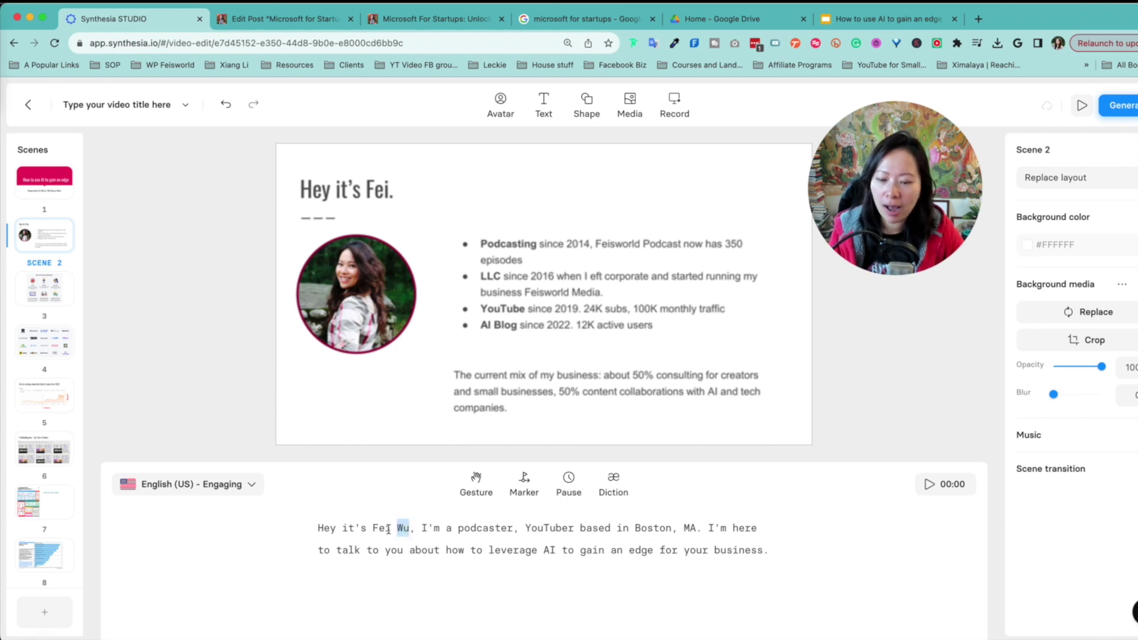
left_click_drag(372, 527, 409, 527)
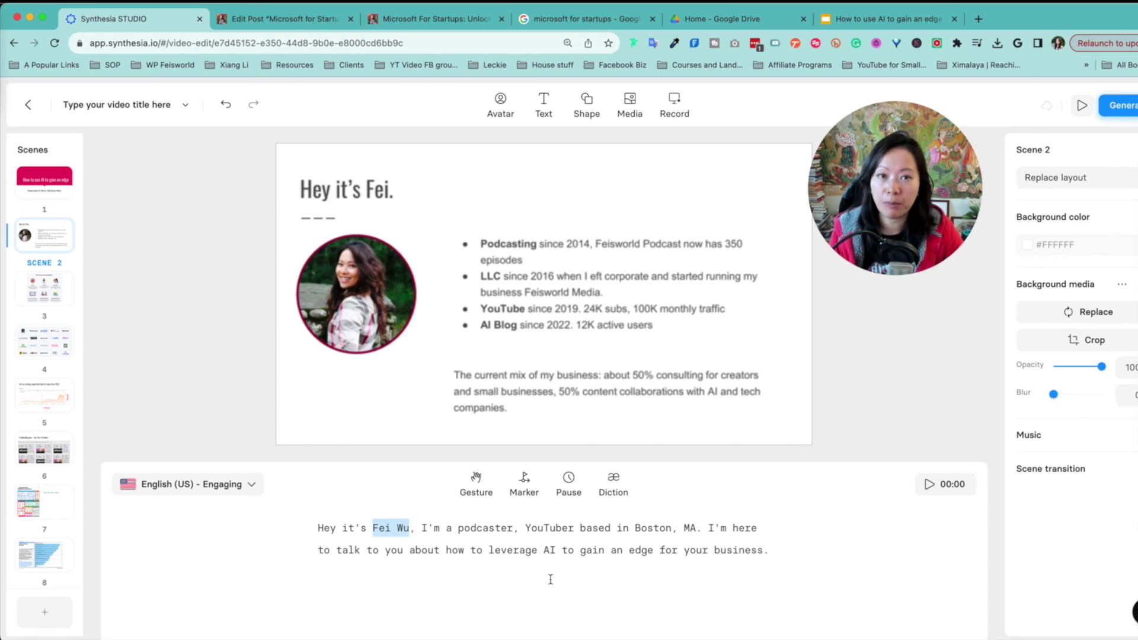
left_click(626, 488)
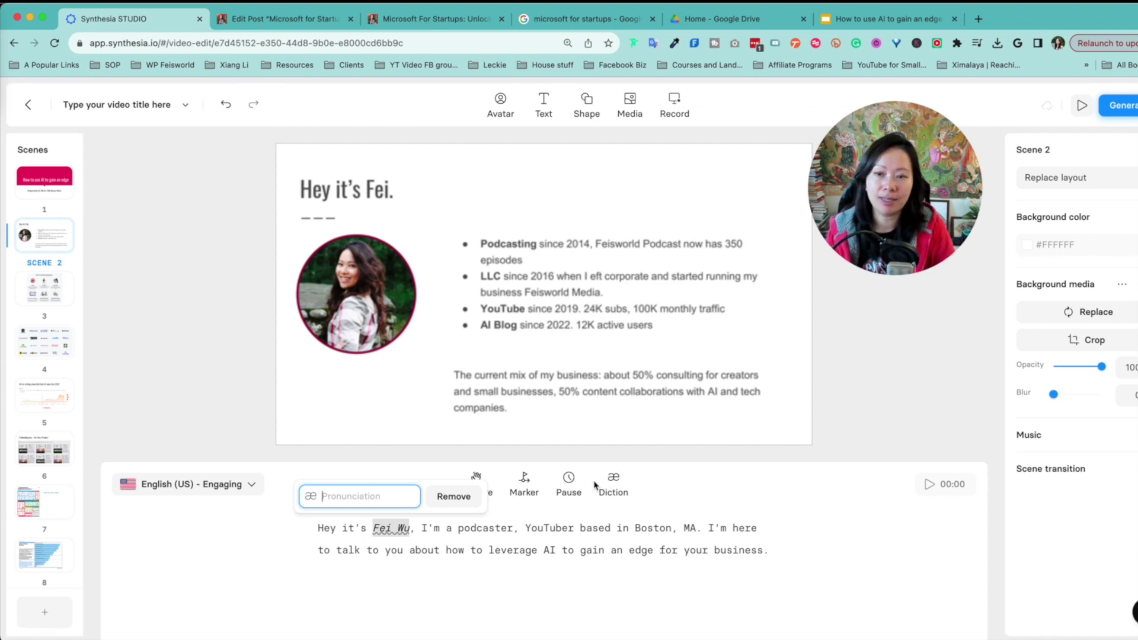
type("Fay Woo")
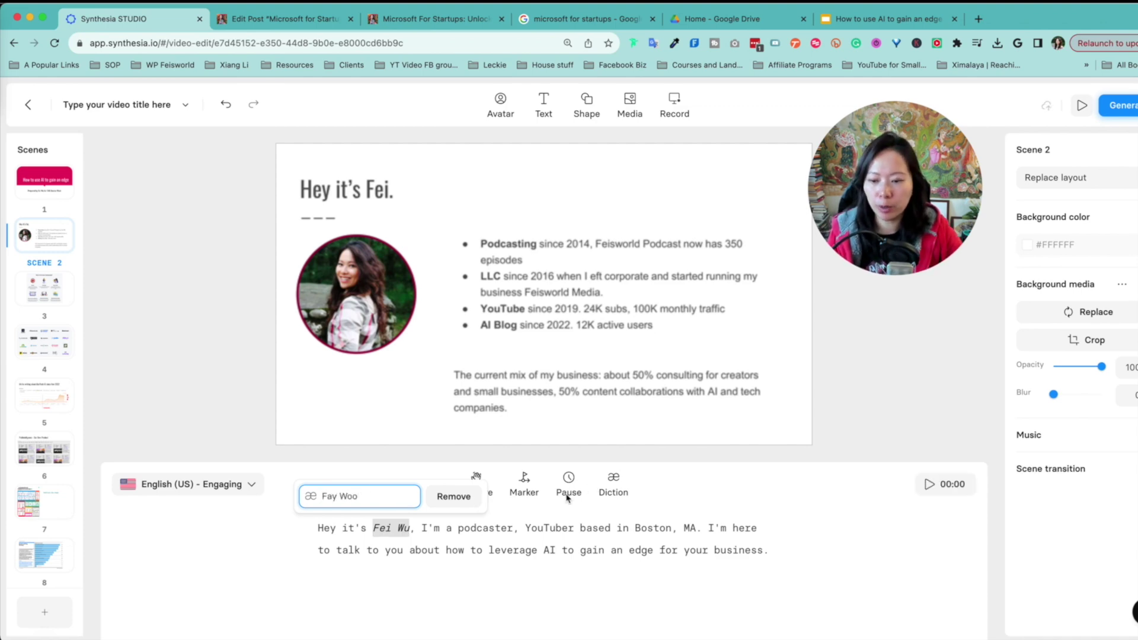
double_click(690, 527)
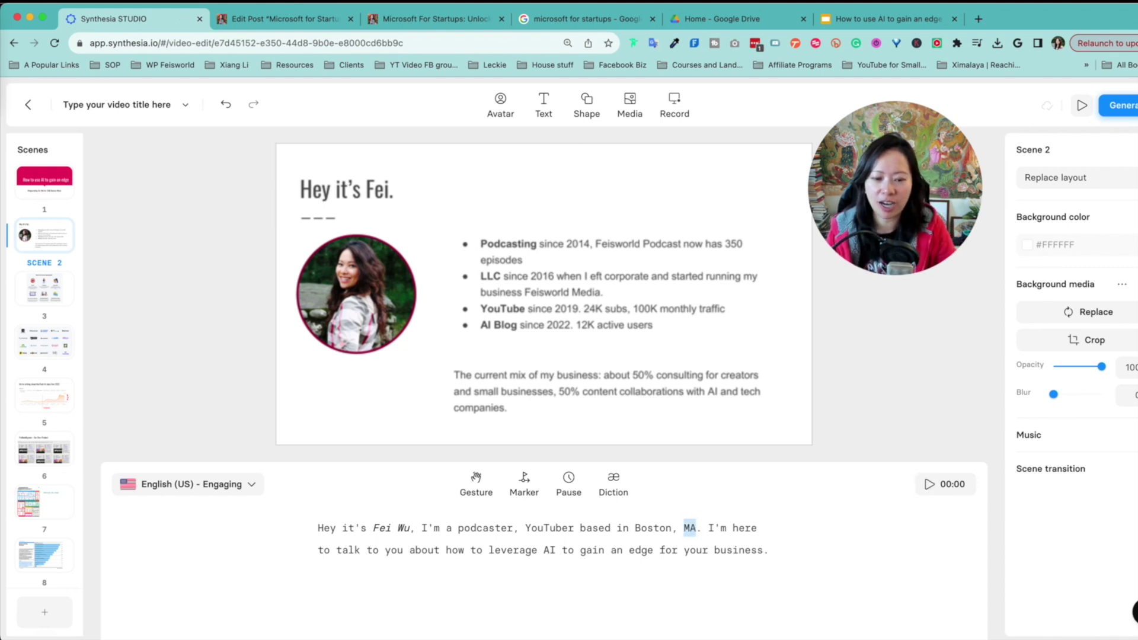
type("Massachusetts")
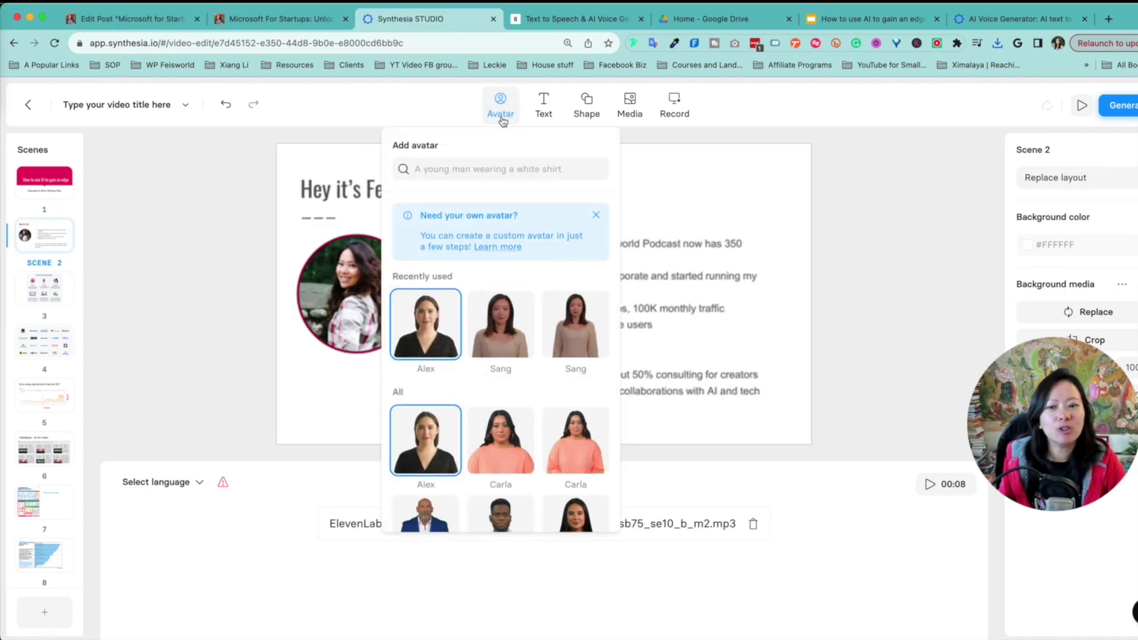
Add the Sang avatar to scene 2, drag it right, then delete it.
left_click(509, 330)
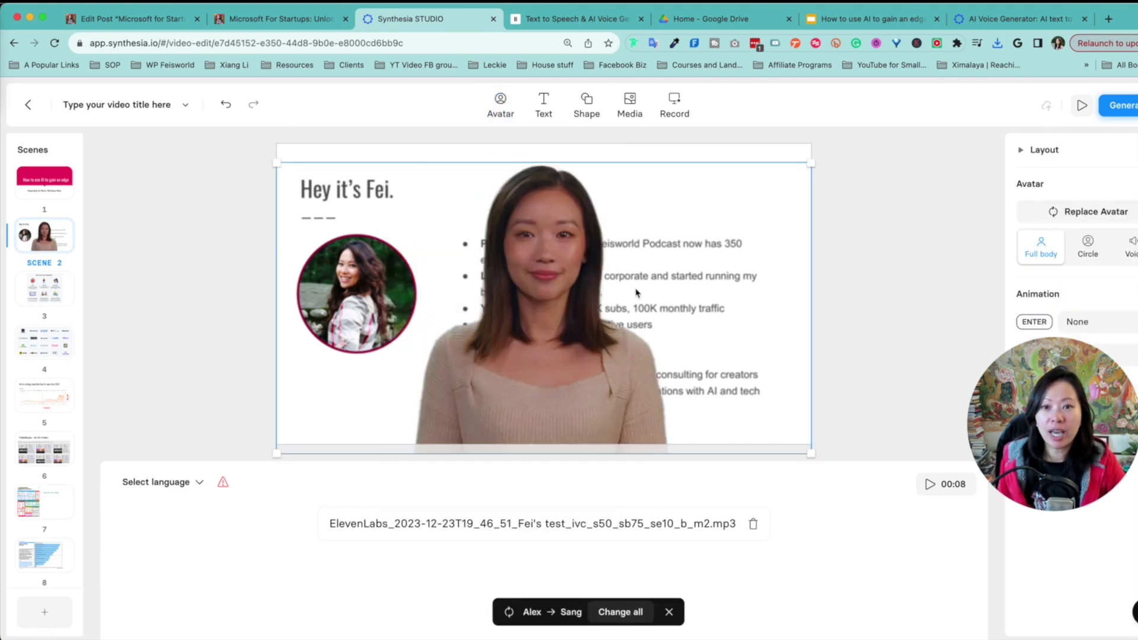
left_click_drag(543, 321, 666, 323)
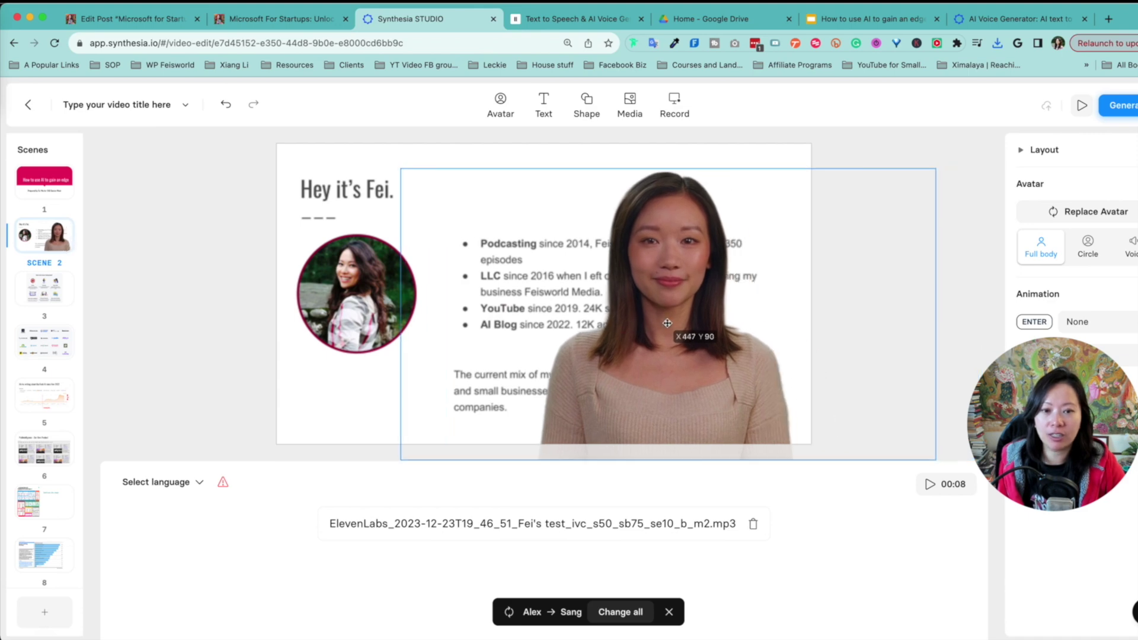
key("Delete")
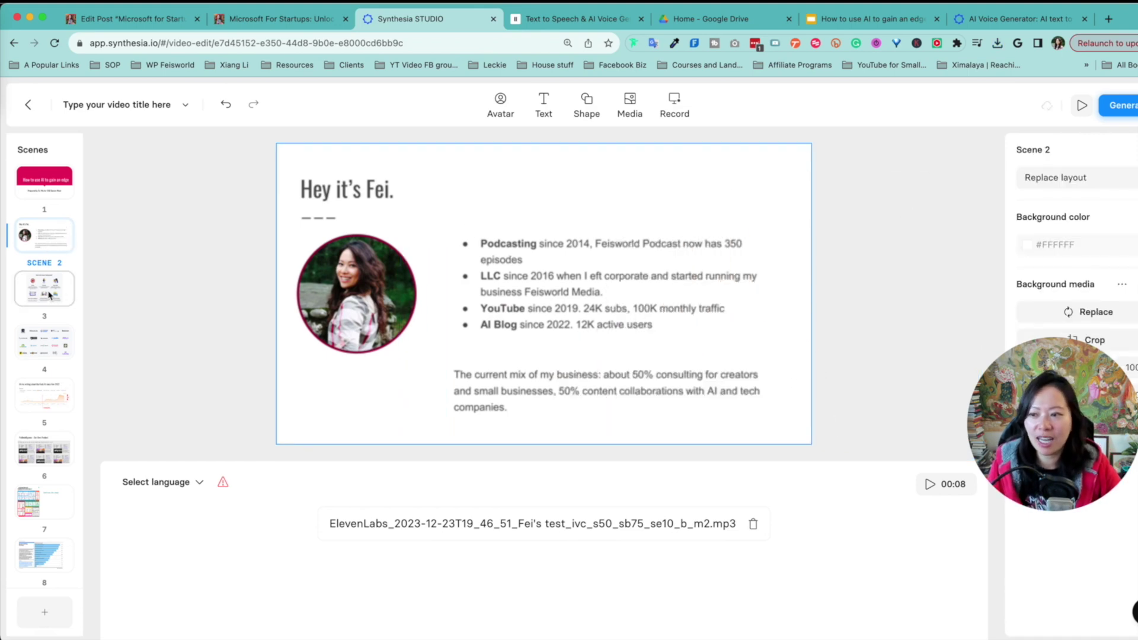
left_click(34, 293)
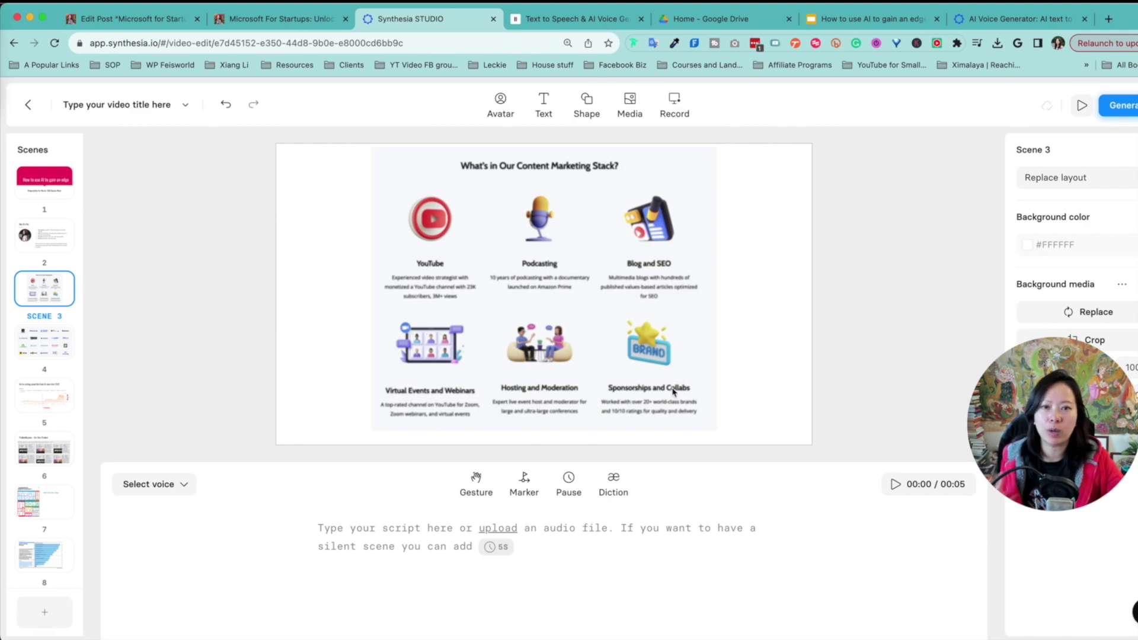
Paste into scene 3, preview Text, Shape and stock image options, then start a screen recording.
key("ctrl+v")
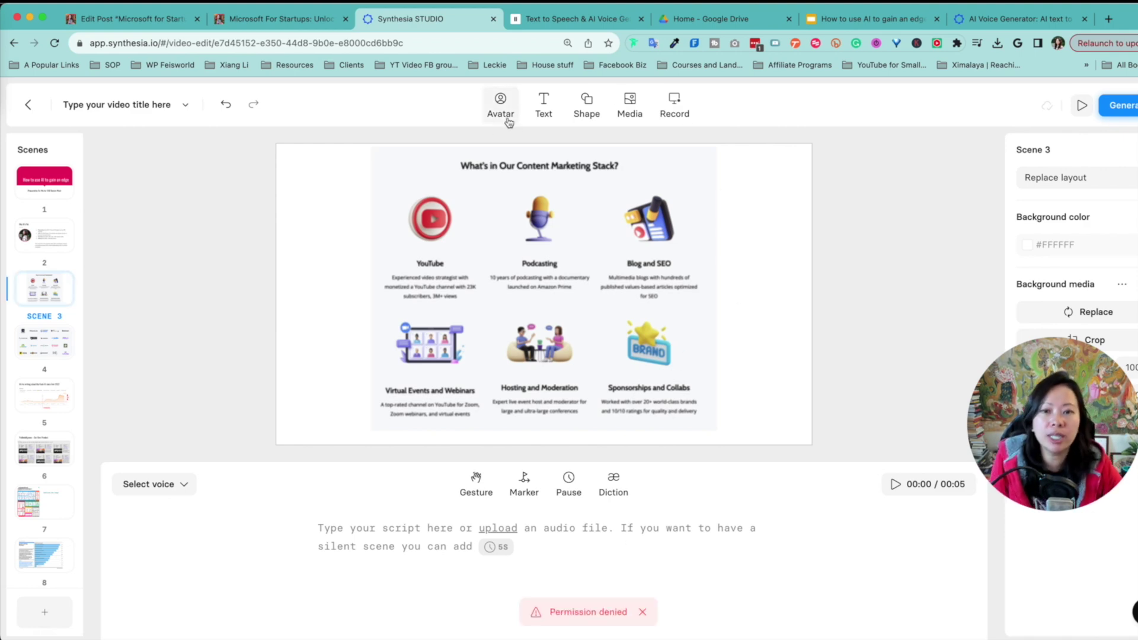
left_click(539, 107)
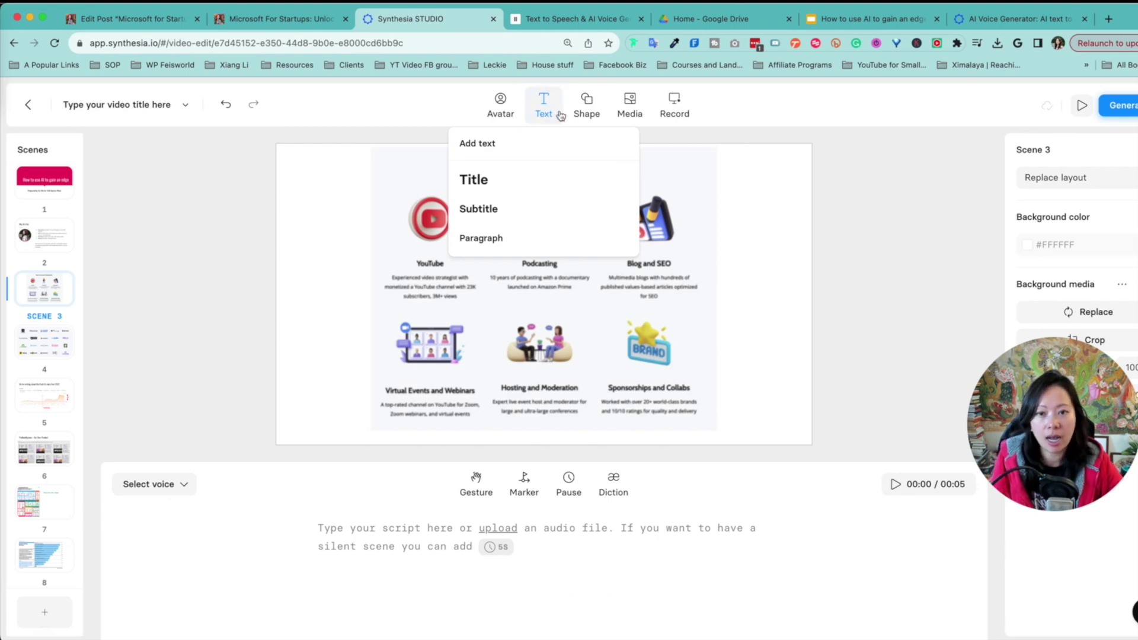
left_click(591, 111)
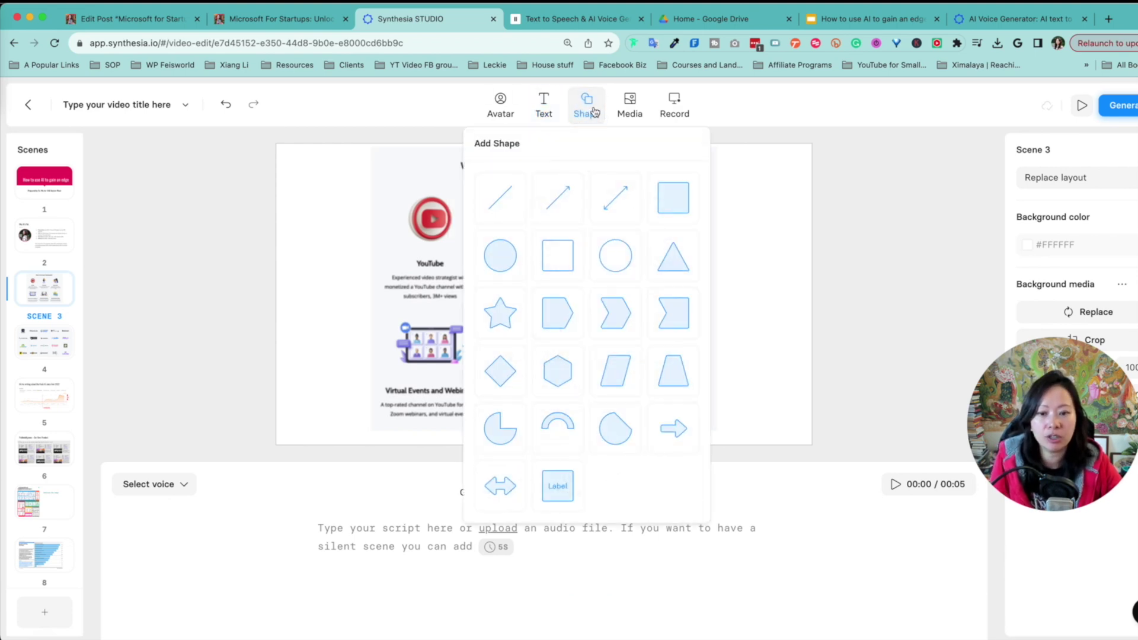
left_click(633, 107)
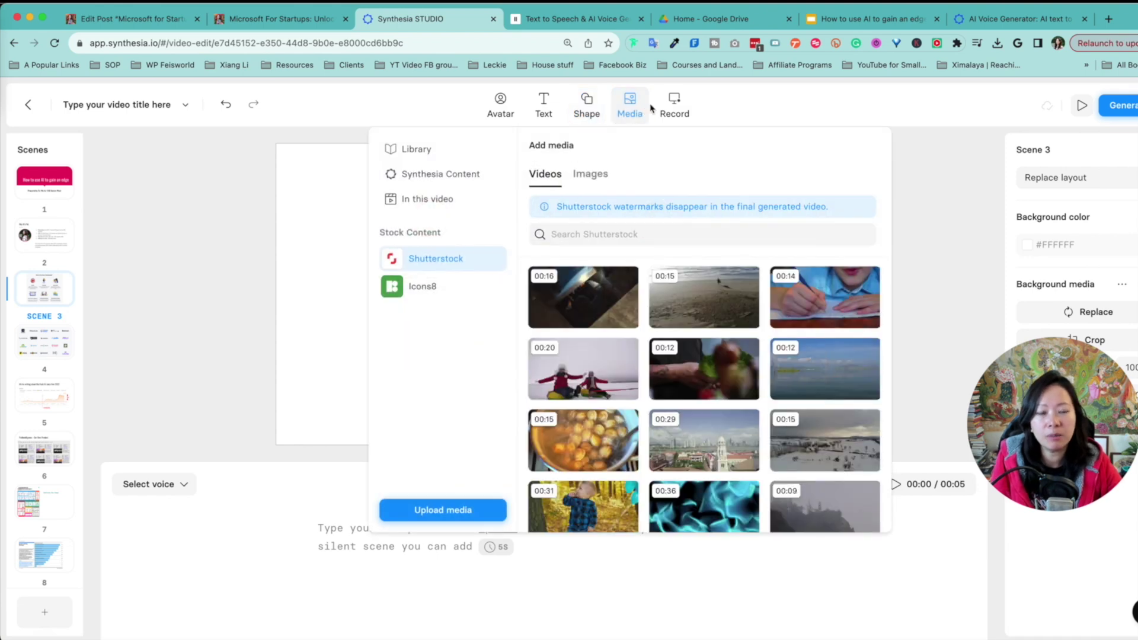
left_click(593, 175)
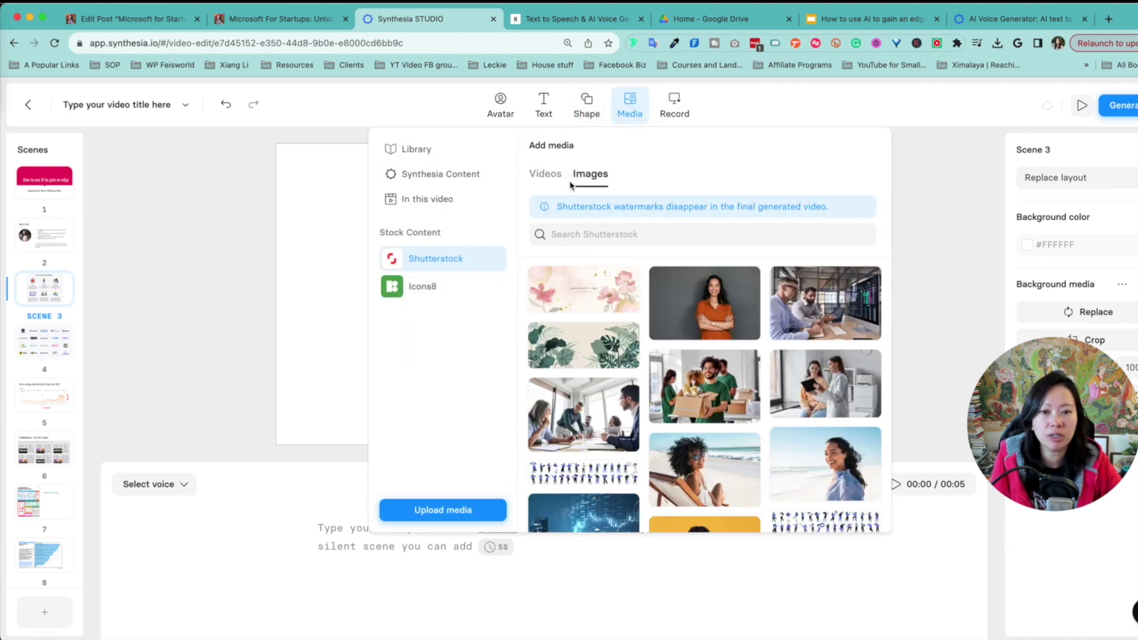
left_click(953, 172)
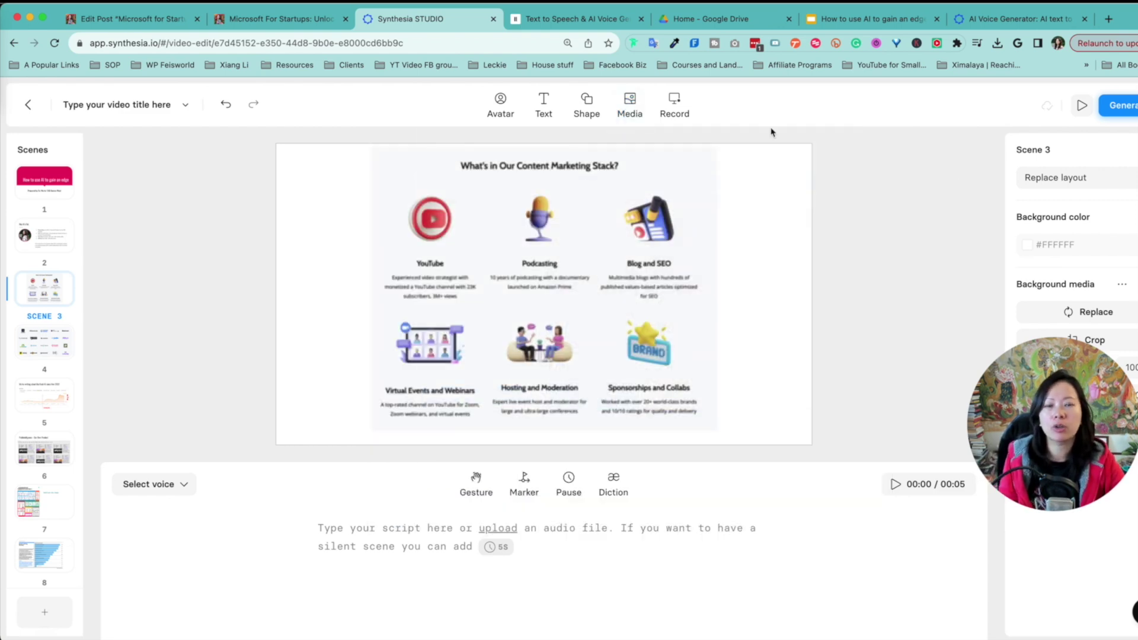
left_click(686, 115)
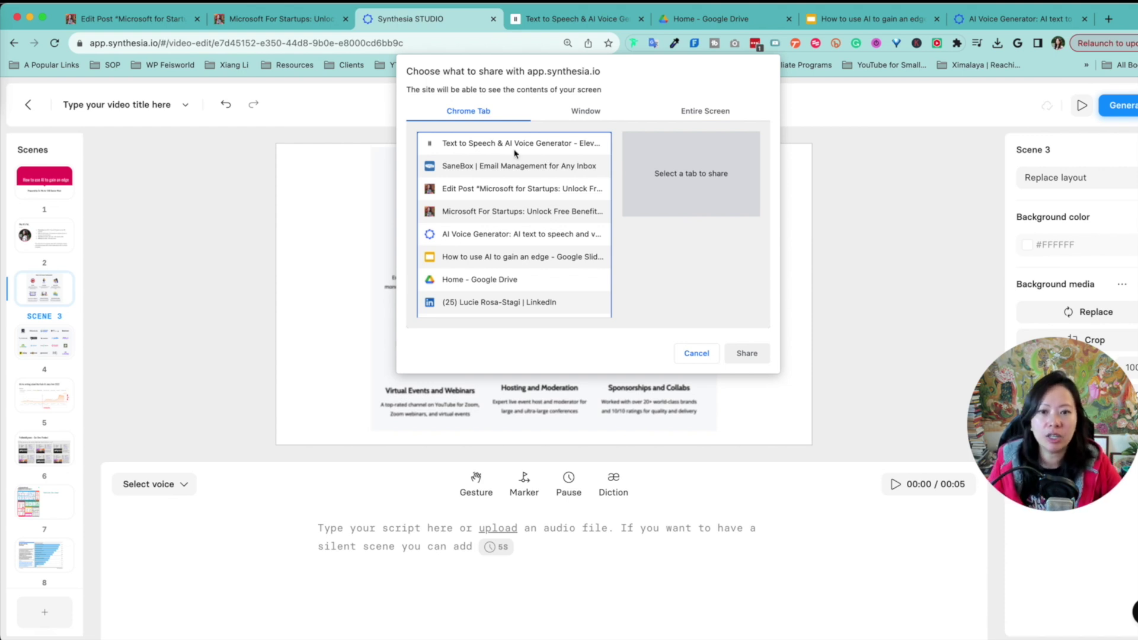
left_click(586, 112)
left_click(710, 114)
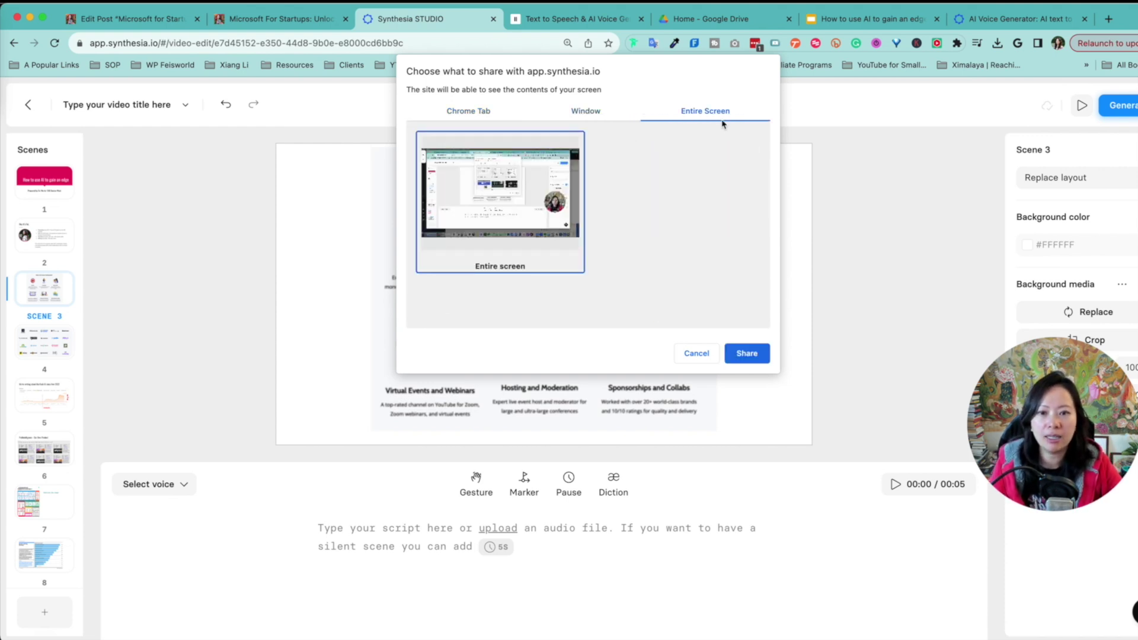
left_click(695, 356)
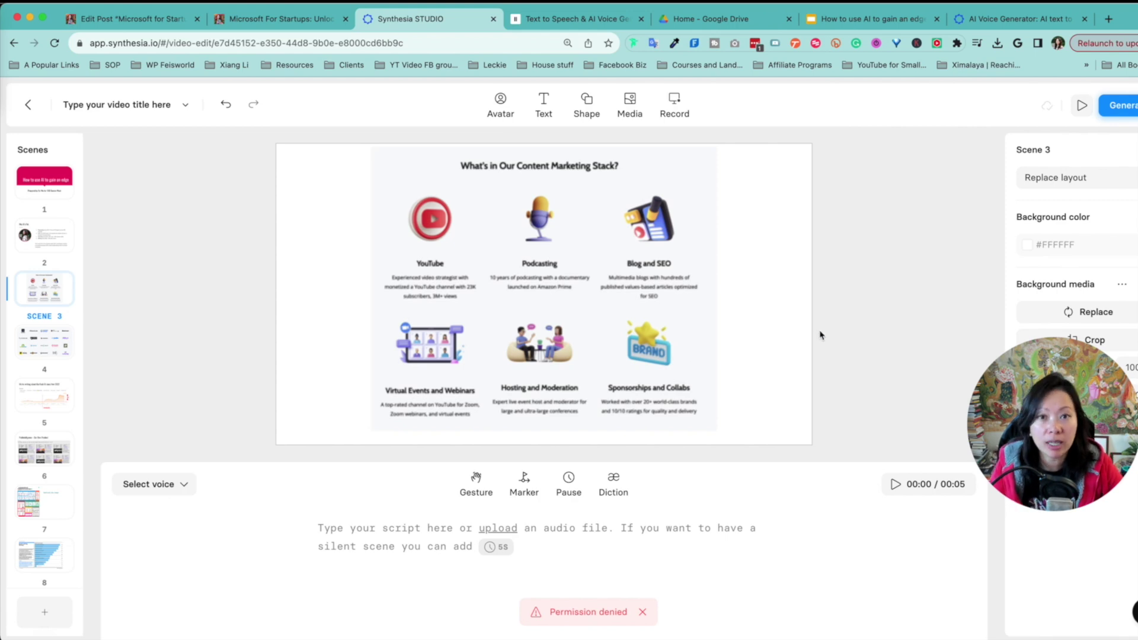